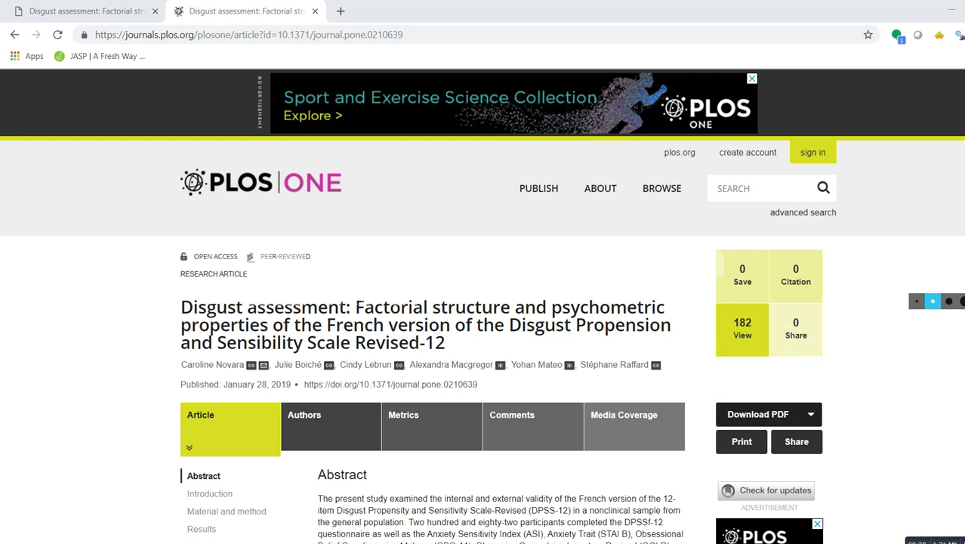
Go to the article's Supporting information section and look at the S1 raw data file.
scroll(482, 306, down, 2)
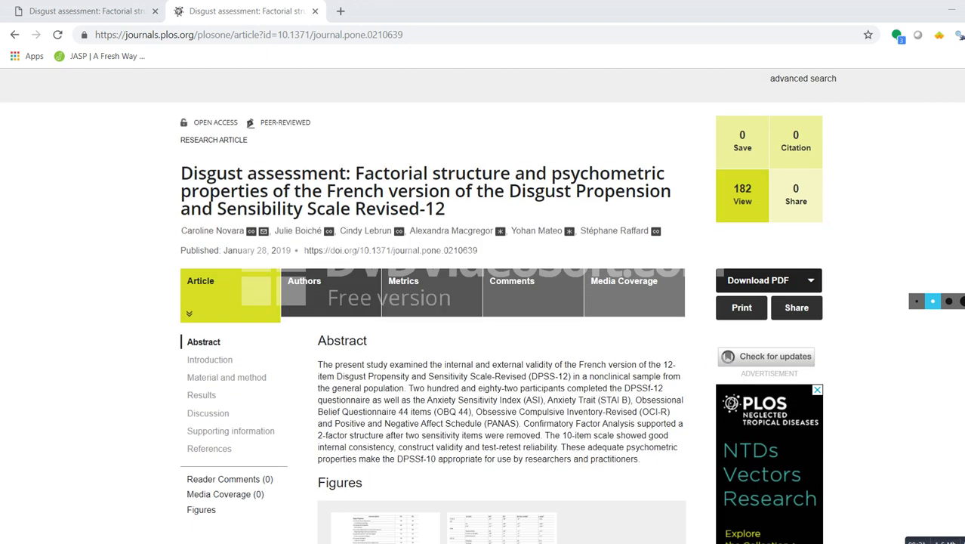
click(231, 431)
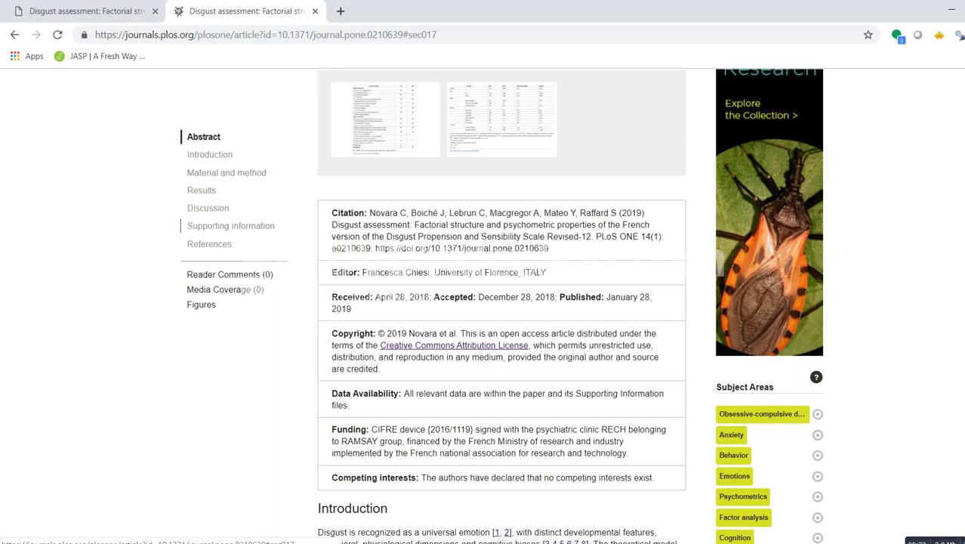
scroll(502, 302, down, 3)
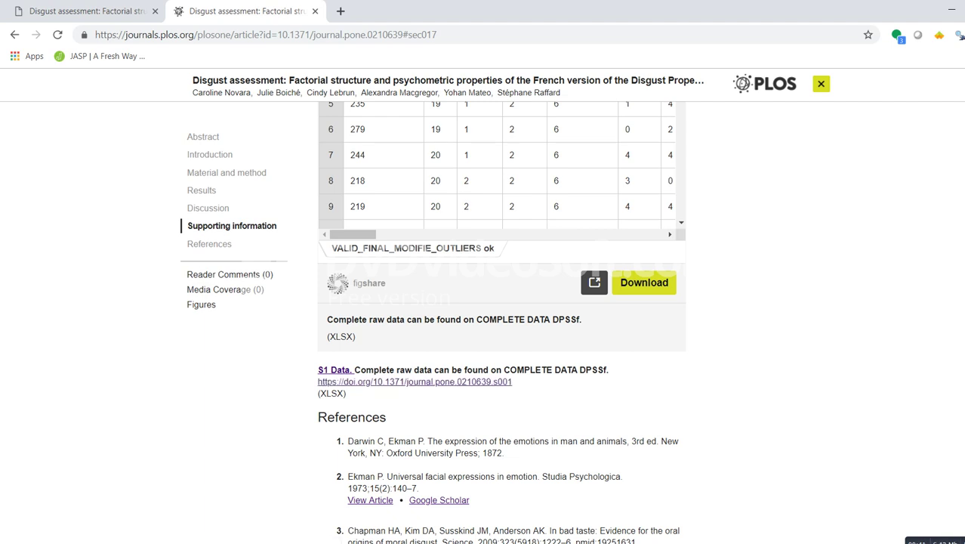
click(586, 506)
Switch to the article's PDF and read it from the abstract to the preliminary analyses, highlighting the phrase about deviation from normality.
key(ctrl+Page_Up)
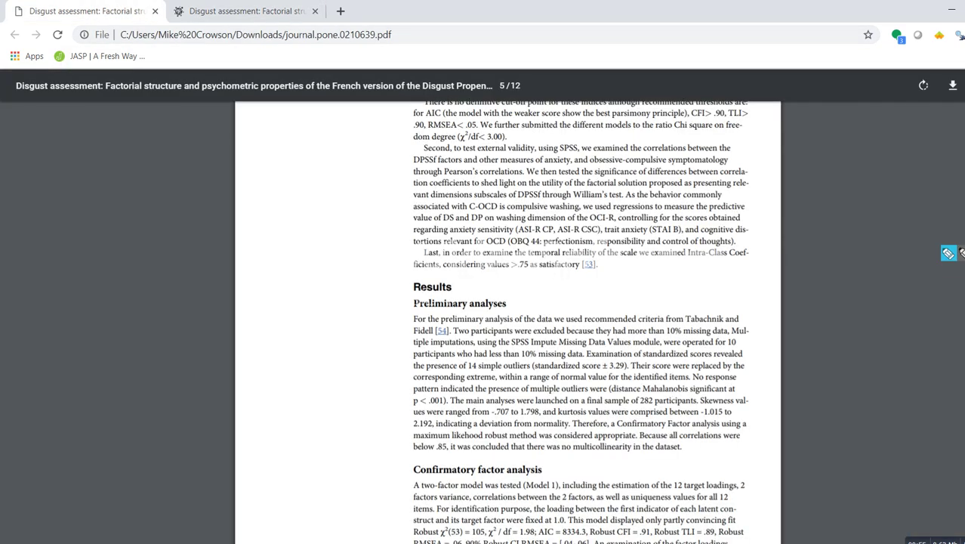
scroll(508, 325, up, 20)
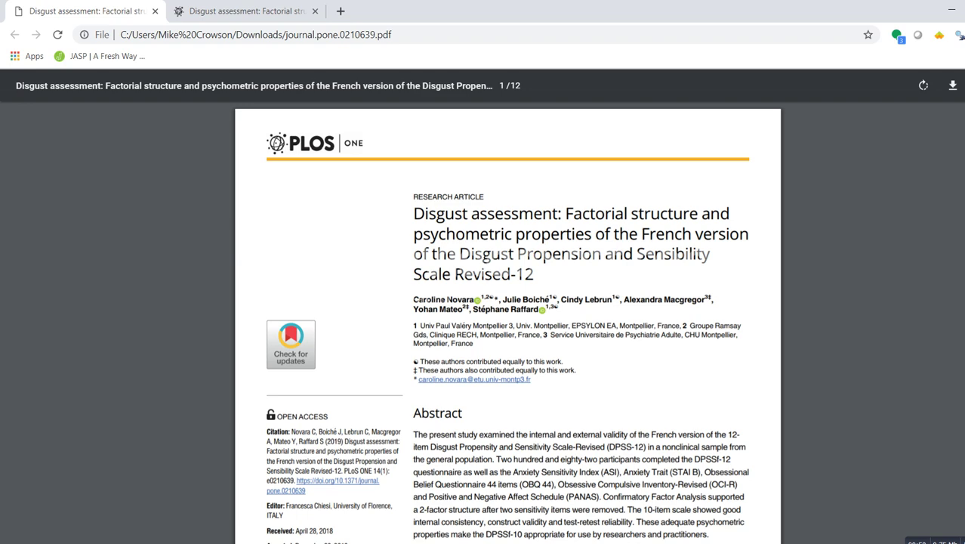
scroll(508, 325, down, 15)
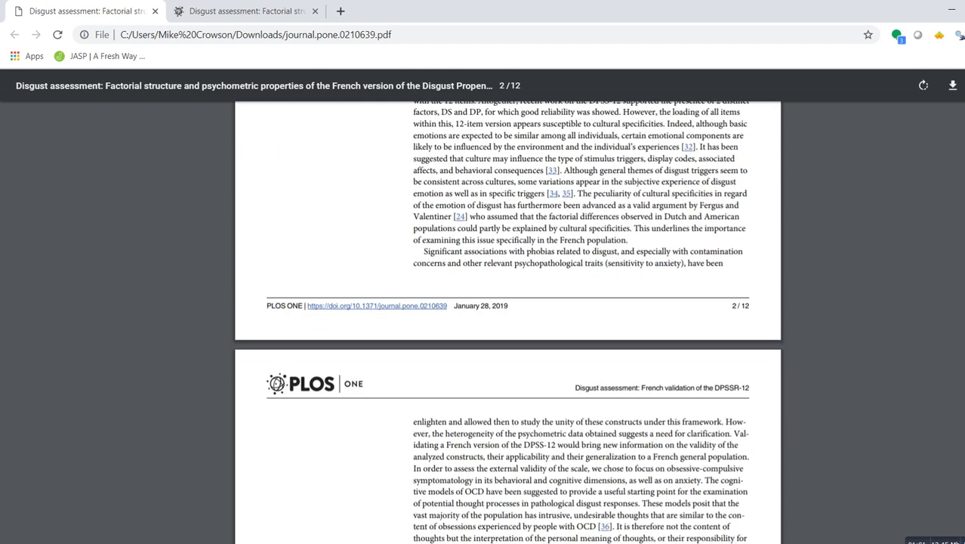
scroll(508, 325, down, 10)
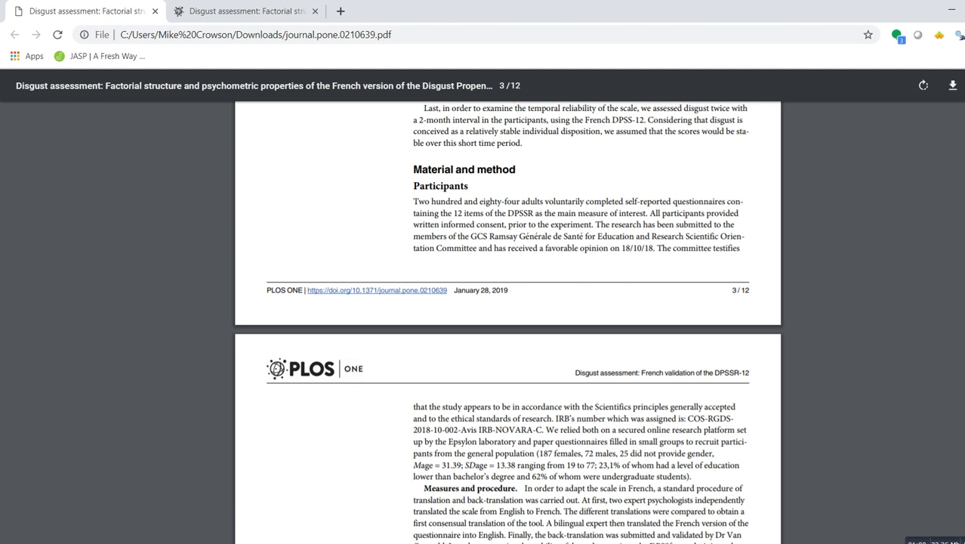
scroll(507, 325, down, 4)
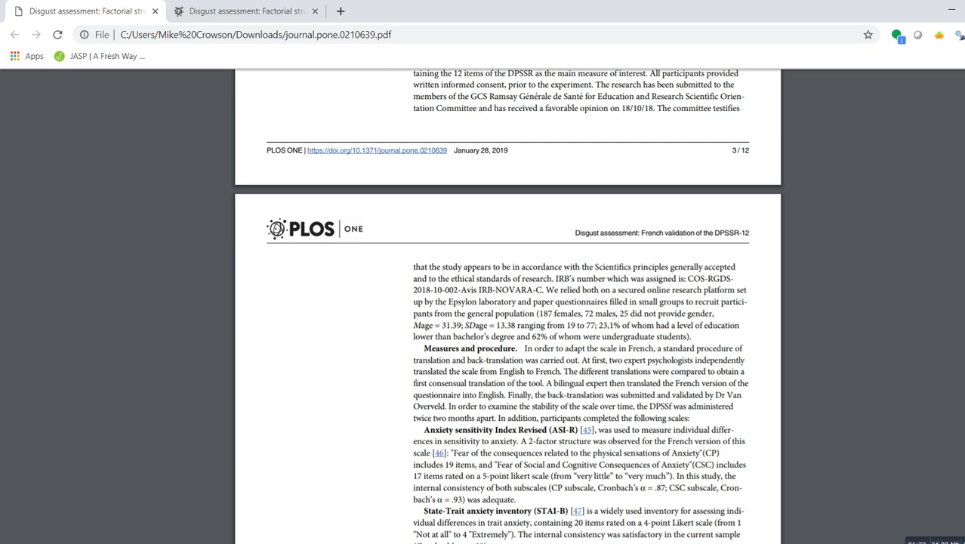
scroll(508, 305, down, 10)
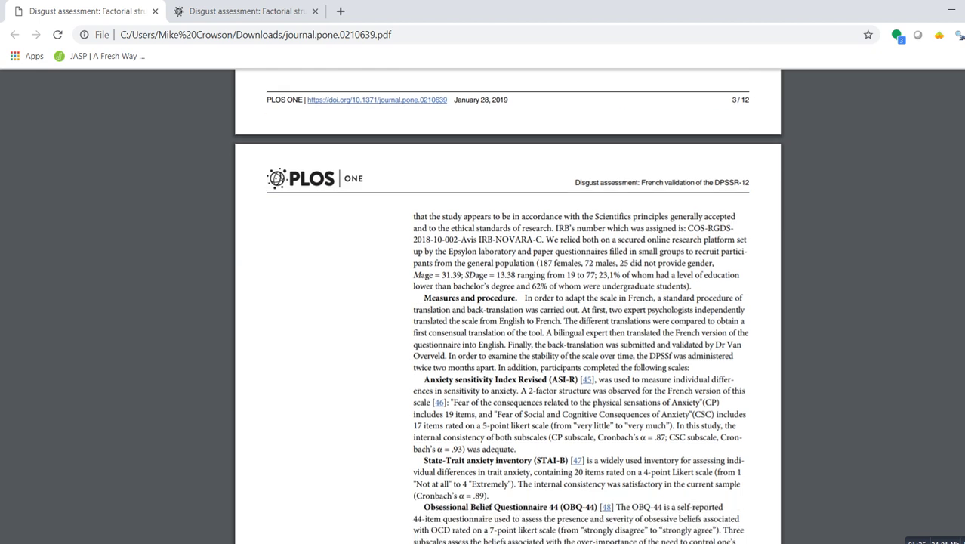
scroll(507, 305, down, 1)
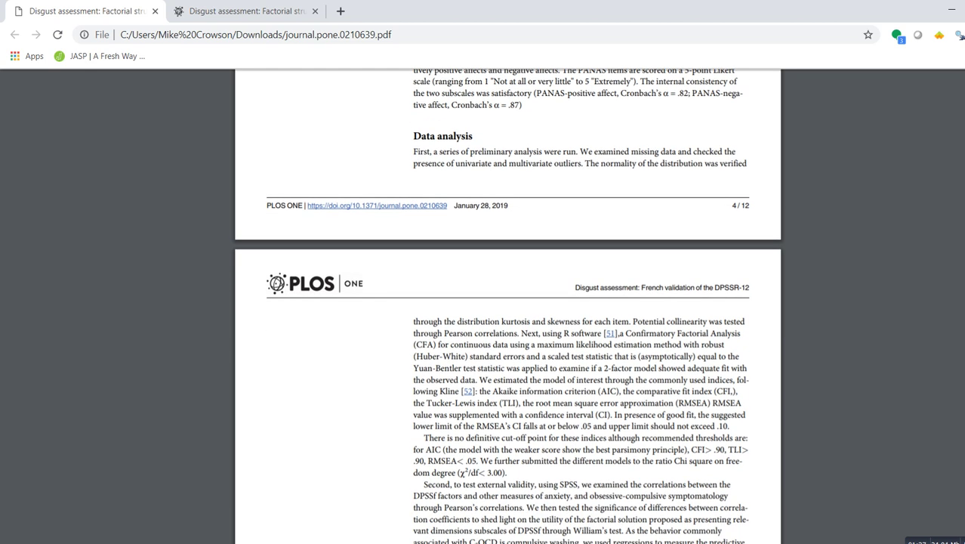
scroll(507, 306, down, 1)
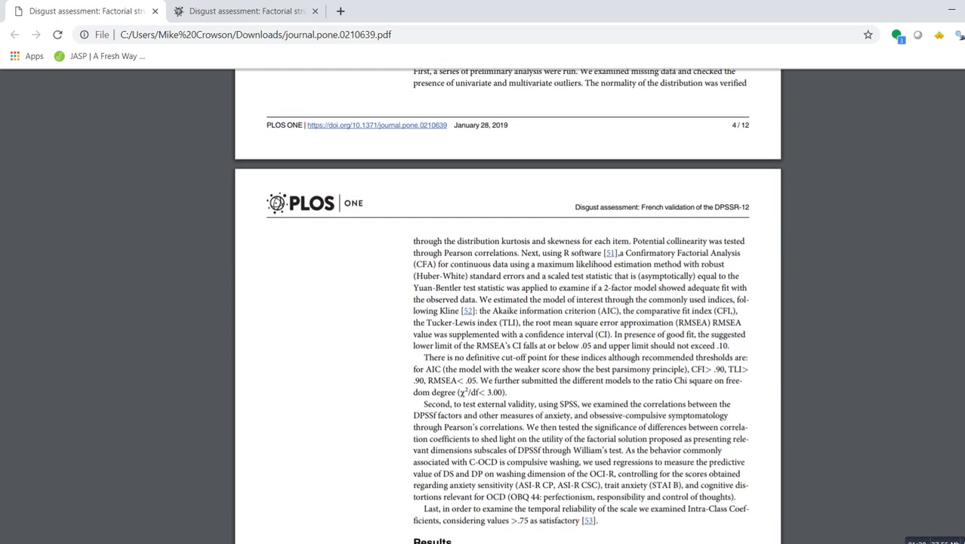
scroll(961, 254, down, 3)
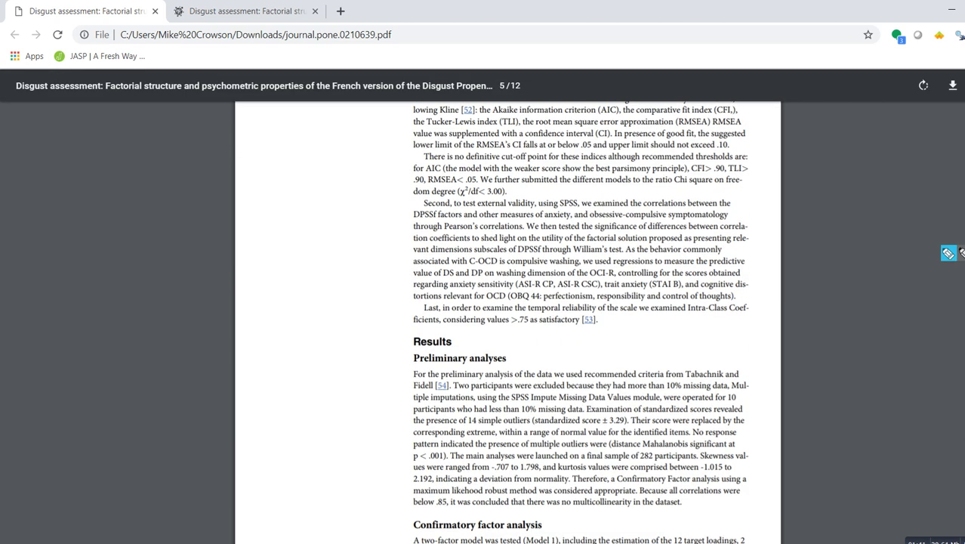
scroll(961, 254, down, 4)
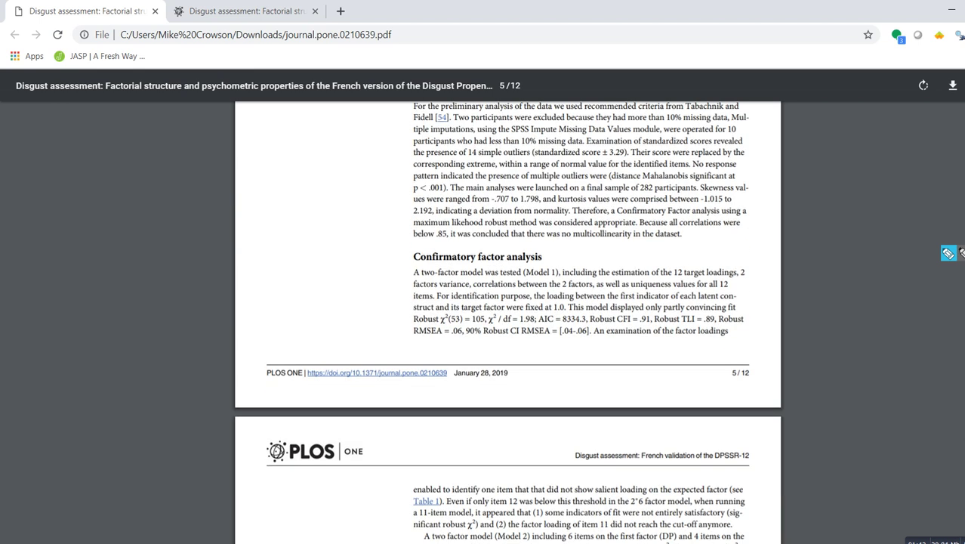
scroll(961, 254, up, 1)
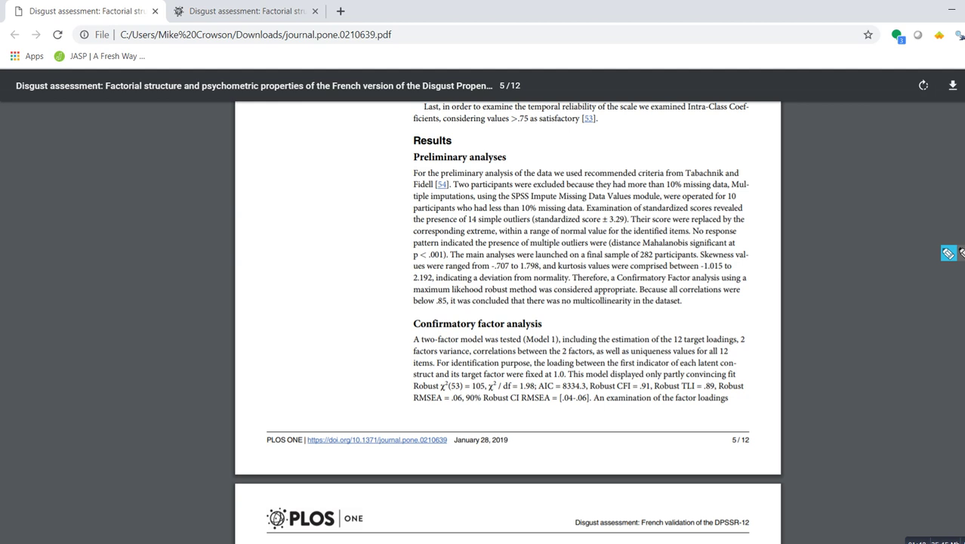
drag(474, 277, 569, 278)
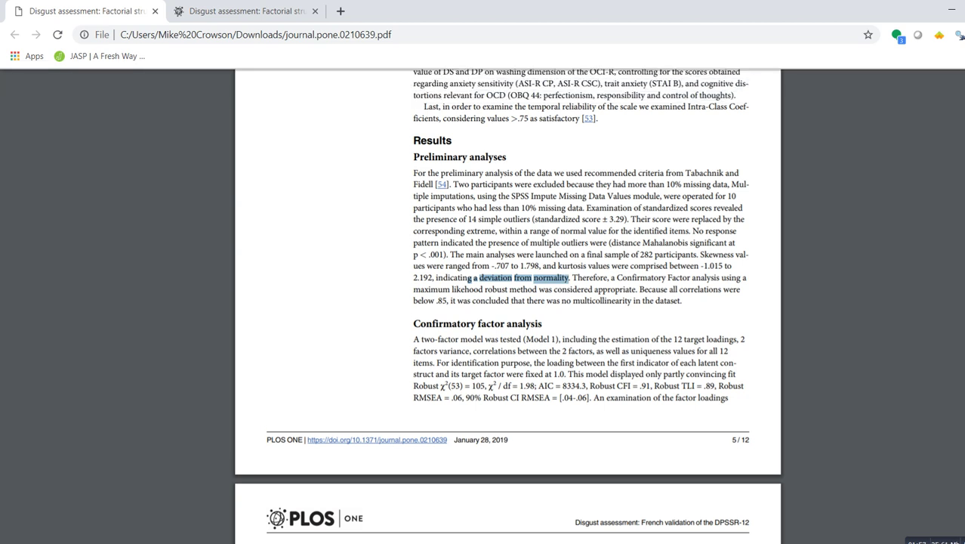
click(568, 279)
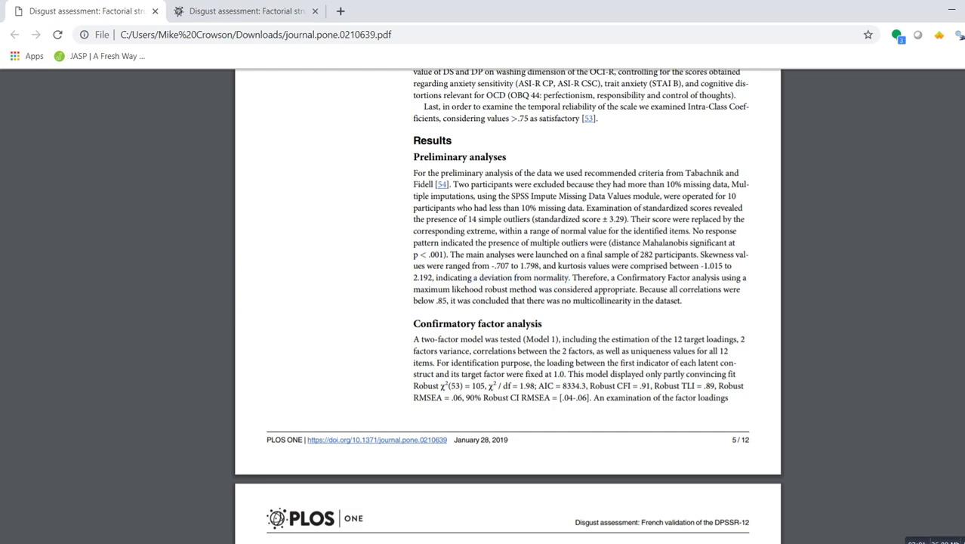
scroll(507, 301, down, 5)
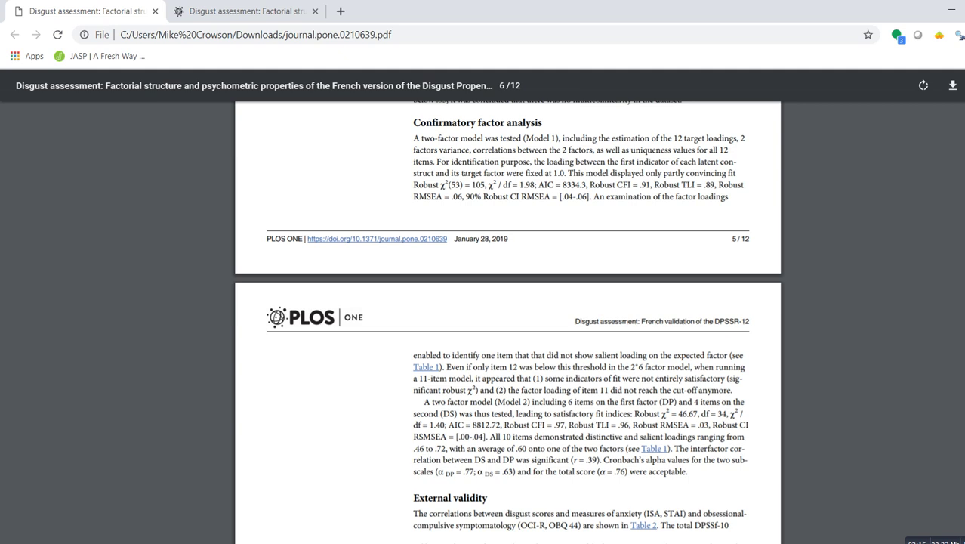
Examine Table 1's Disgust Propensity and Disgust Sensibility items for M1 and M2, and review the confirmatory factor analysis text on both models.
scroll(507, 322, down, 5)
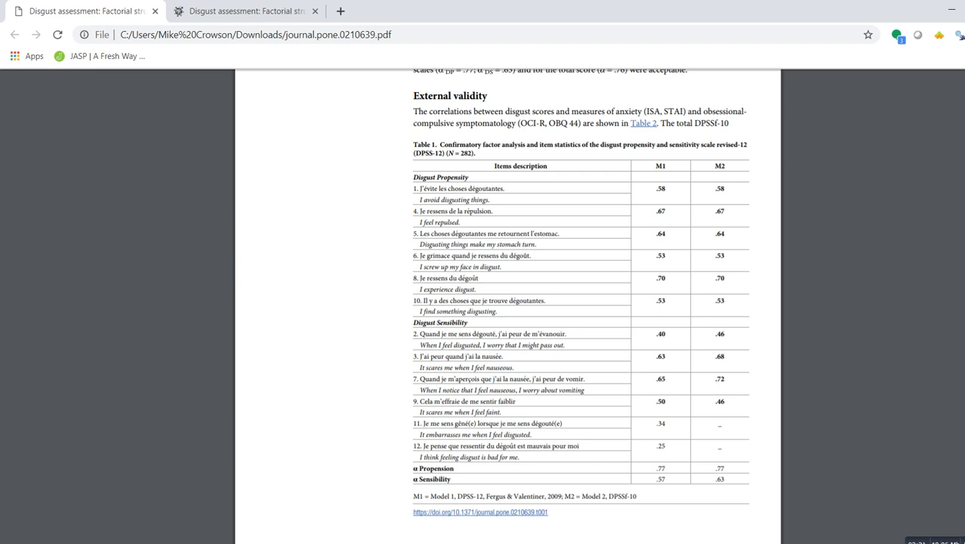
drag(413, 178, 474, 188)
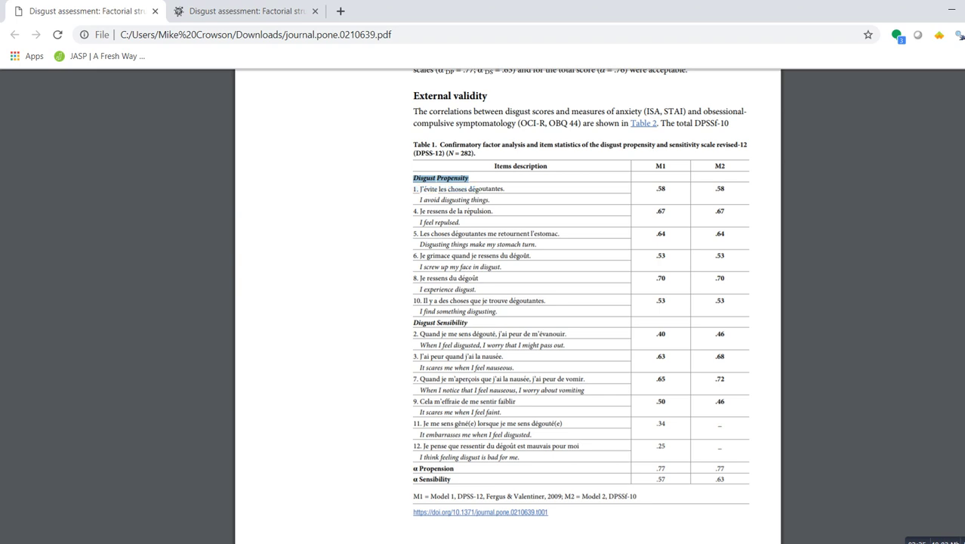
drag(413, 323, 468, 323)
click(475, 188)
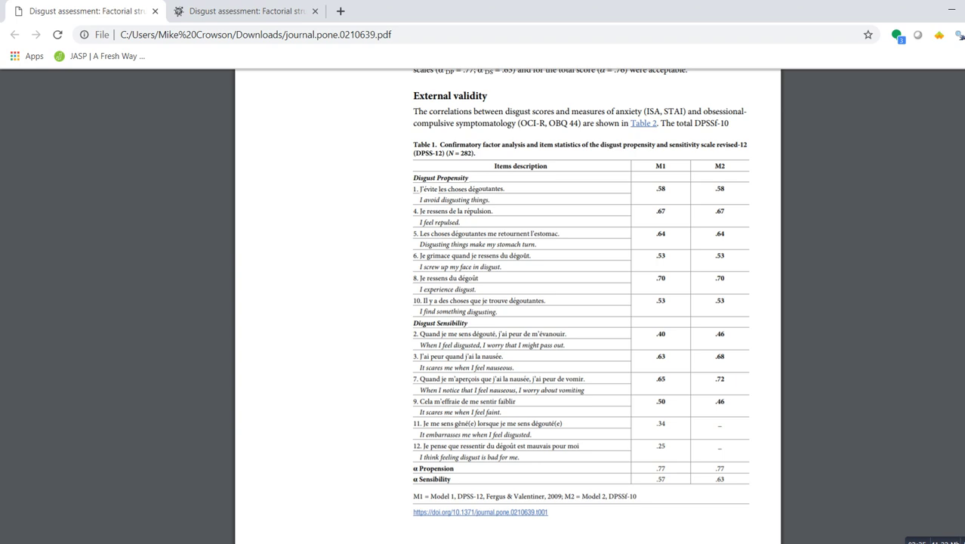
drag(654, 166, 724, 166)
click(721, 166)
scroll(507, 306, up, 5)
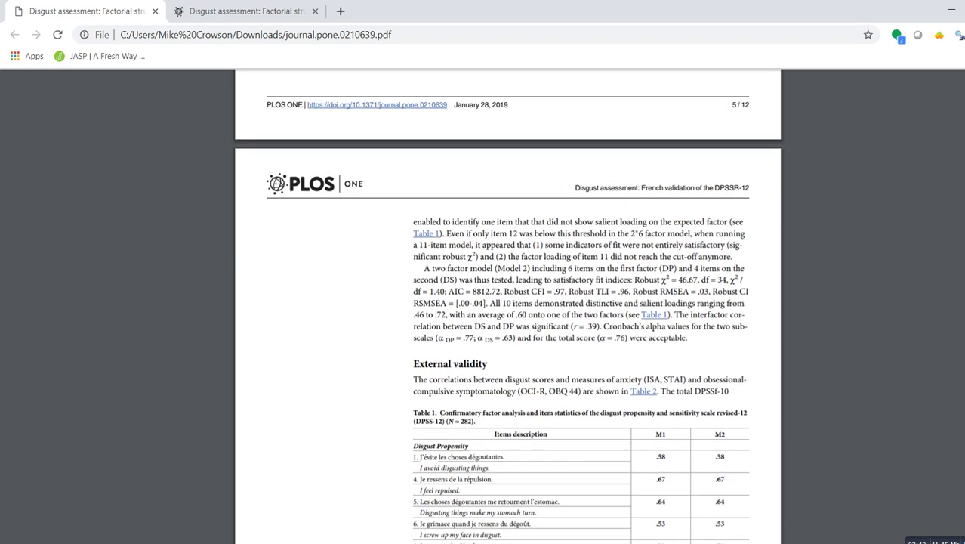
scroll(508, 306, up, 1)
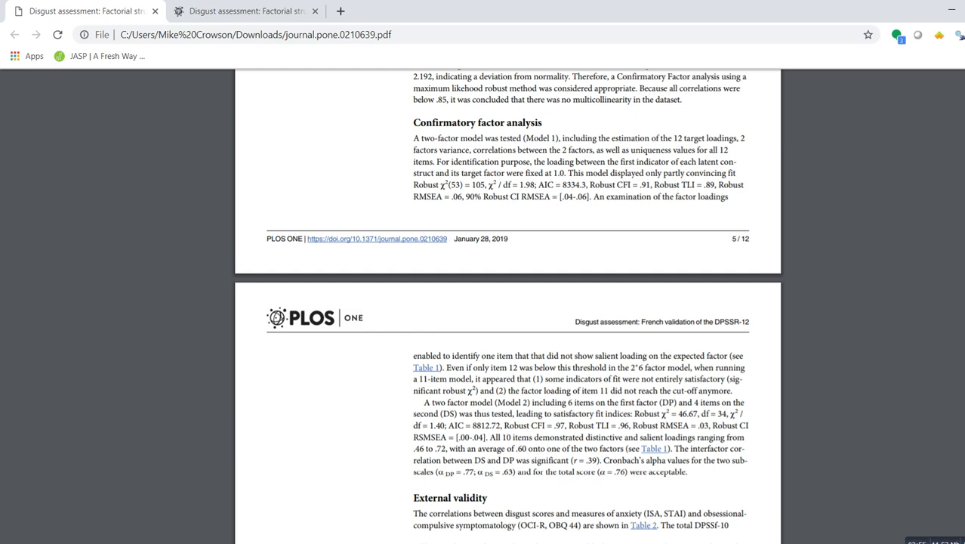
drag(575, 391, 616, 390)
click(596, 392)
Switch to Amos and assign the disgust propensity2 SPSS file as the data file for Group number 1.
key(alt+Tab)
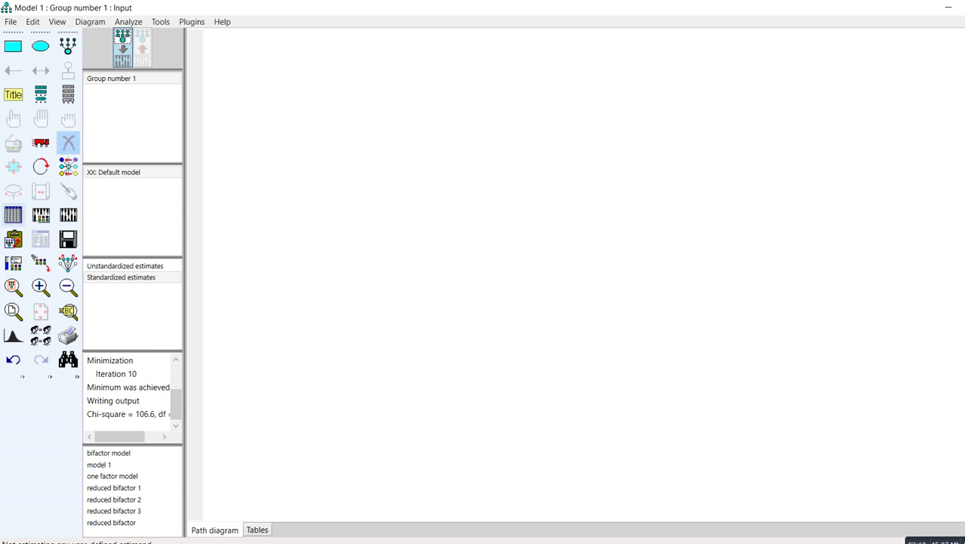
click(13, 215)
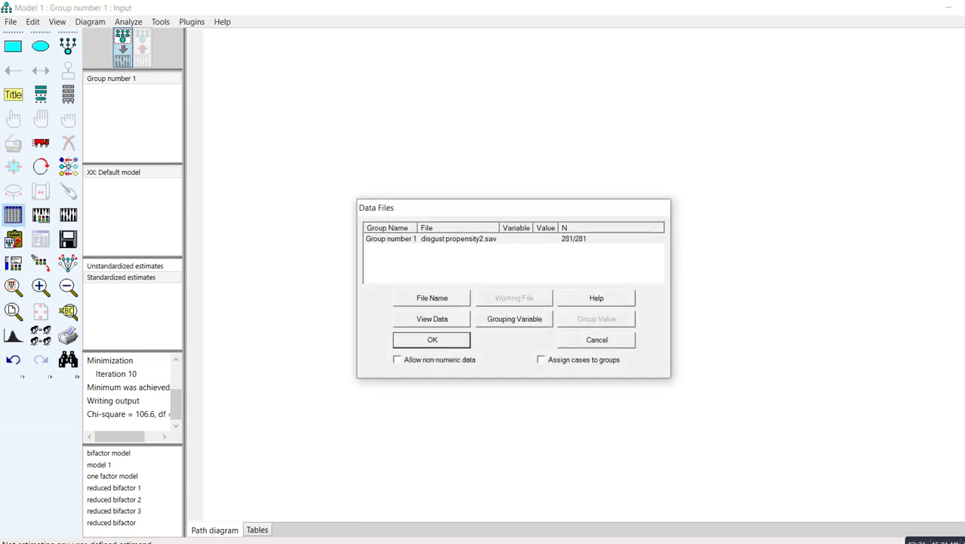
click(432, 297)
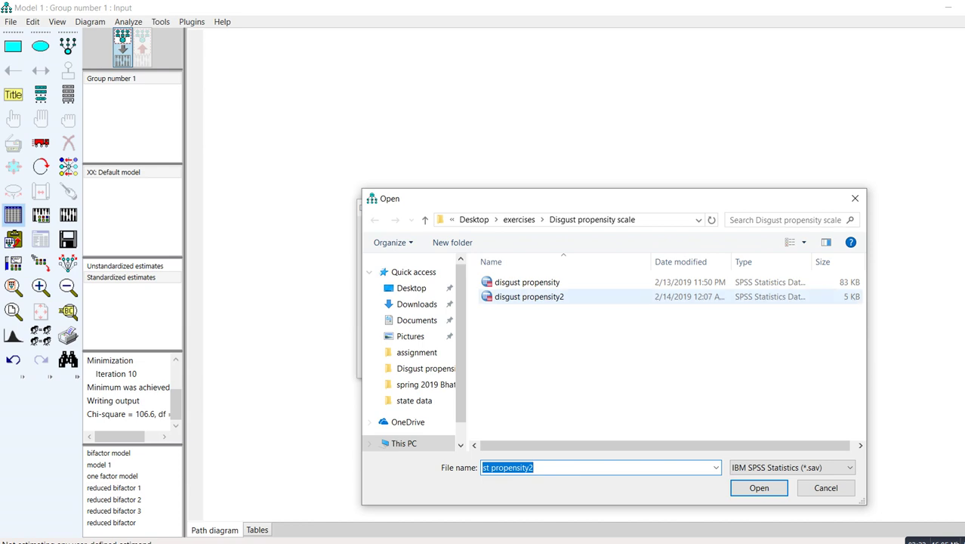
click(529, 296)
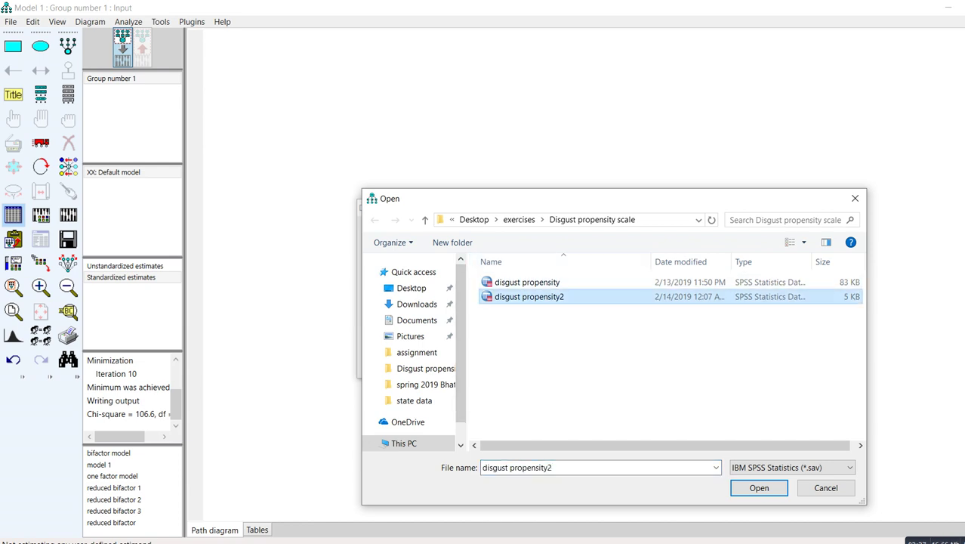
key(Return)
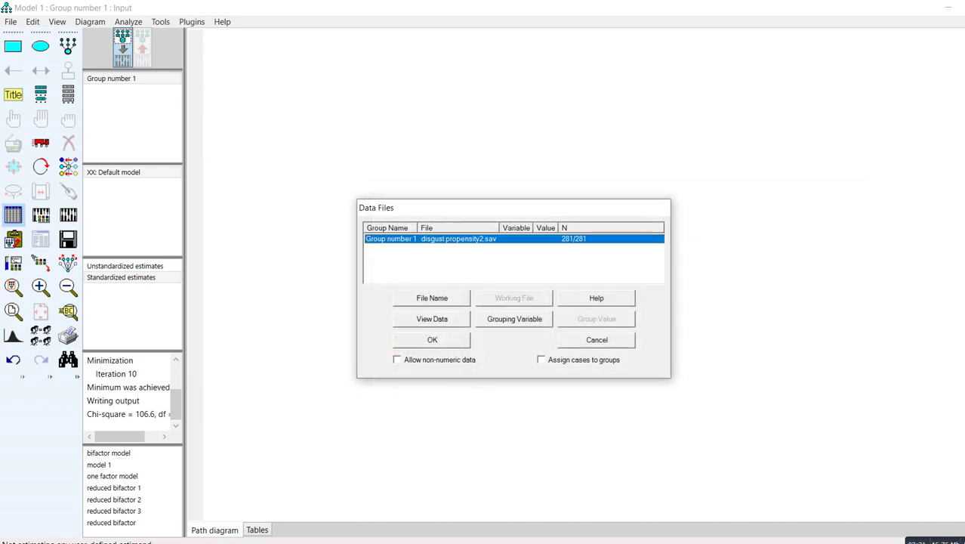
click(434, 340)
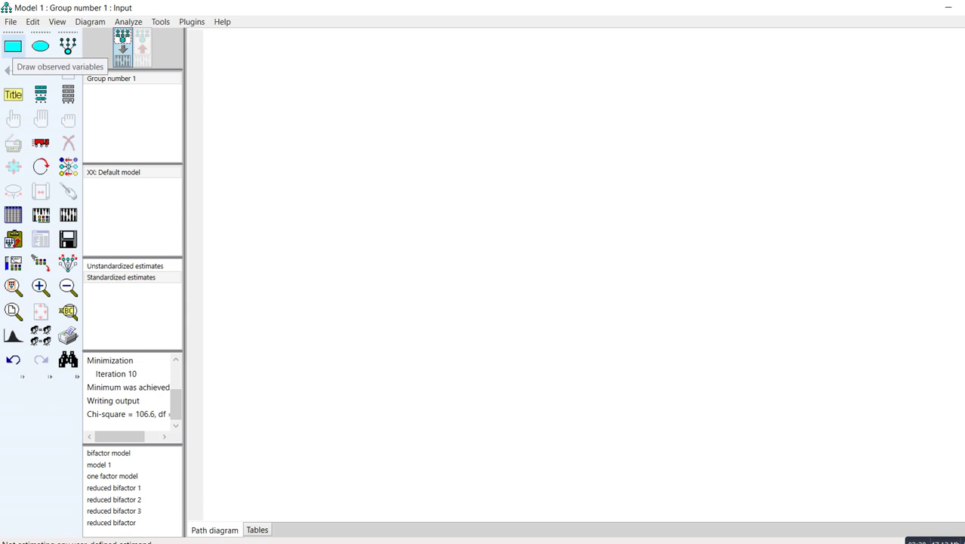
Draw one observed variable rectangle on the empty path diagram and attach a unique variable positioned on its left side.
click(13, 46)
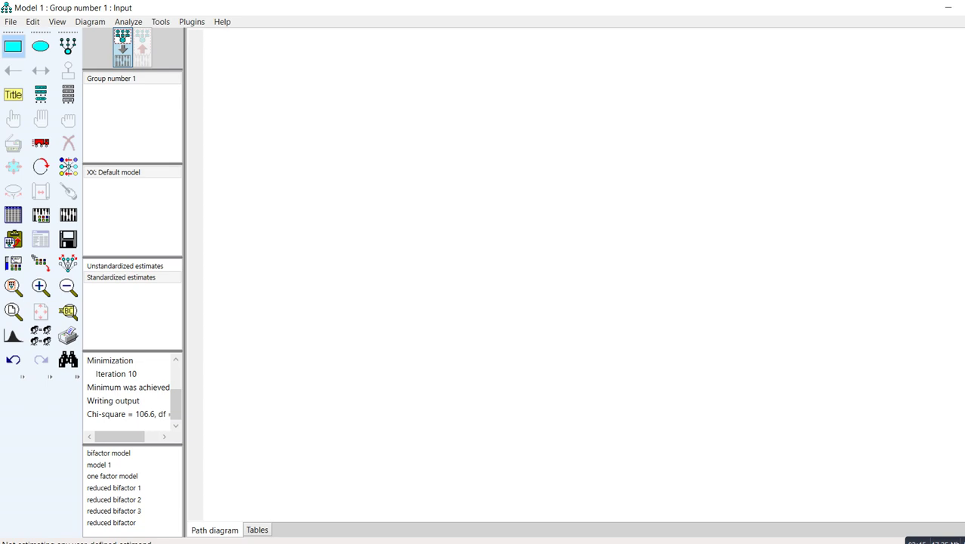
drag(335, 113, 384, 145)
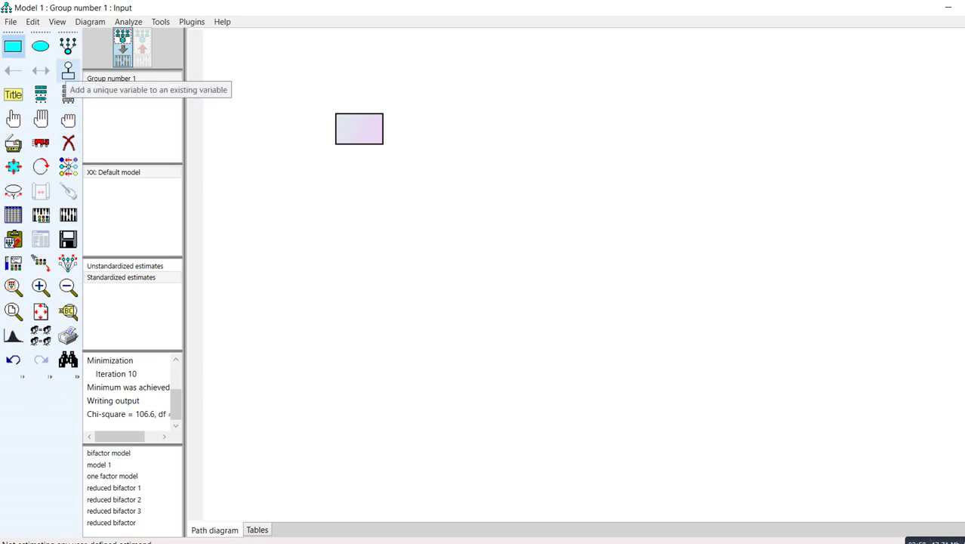
click(68, 71)
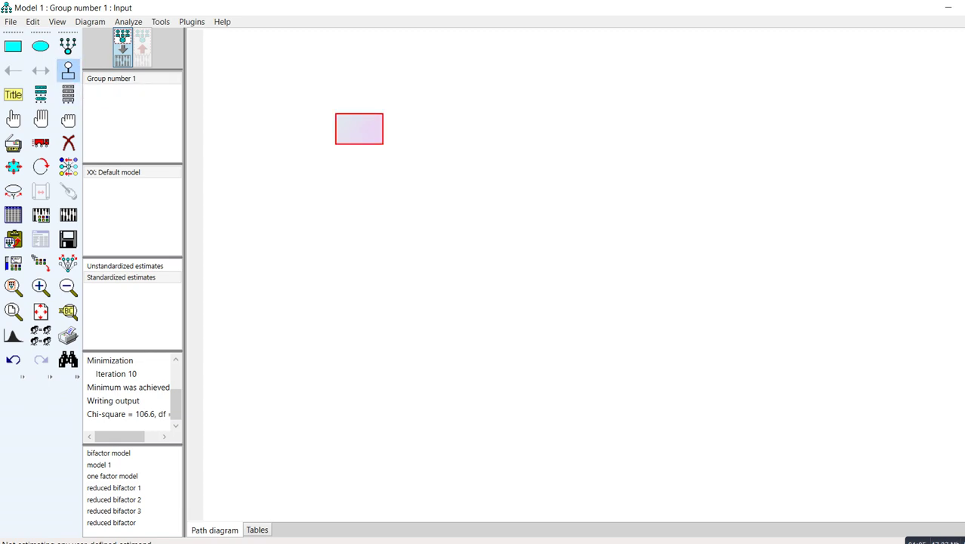
click(359, 128)
click(359, 129)
click(358, 128)
click(358, 128)
click(358, 128)
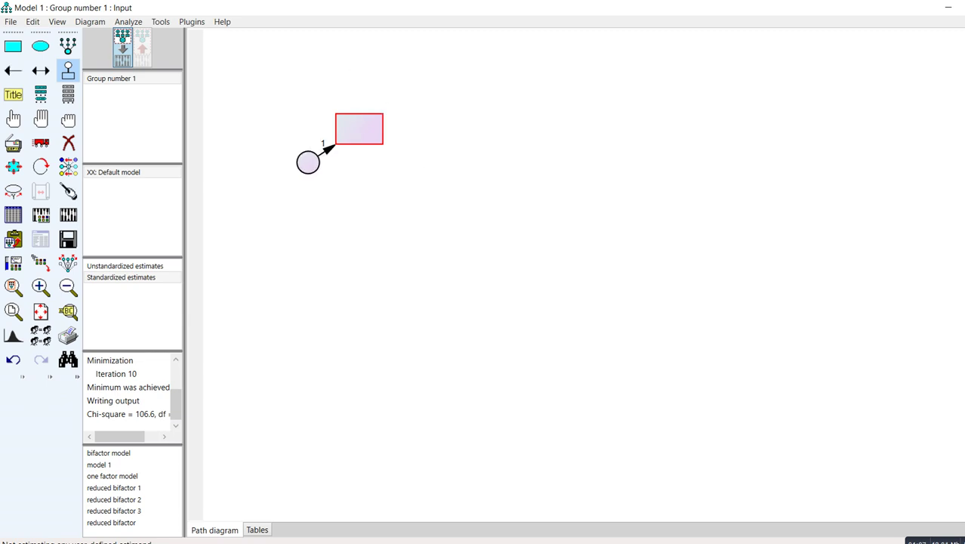
click(359, 128)
click(359, 129)
click(359, 128)
click(358, 128)
click(359, 129)
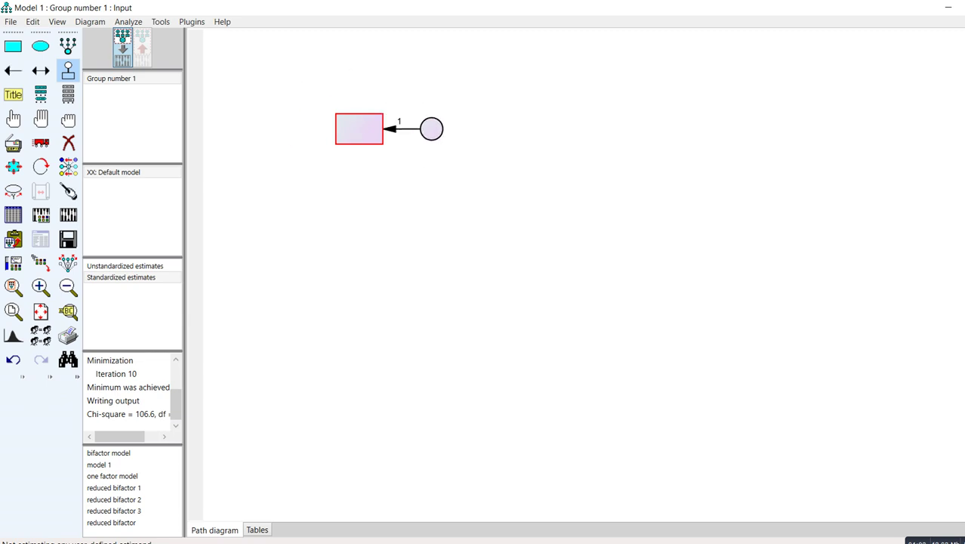
click(359, 128)
click(358, 128)
click(358, 129)
click(359, 129)
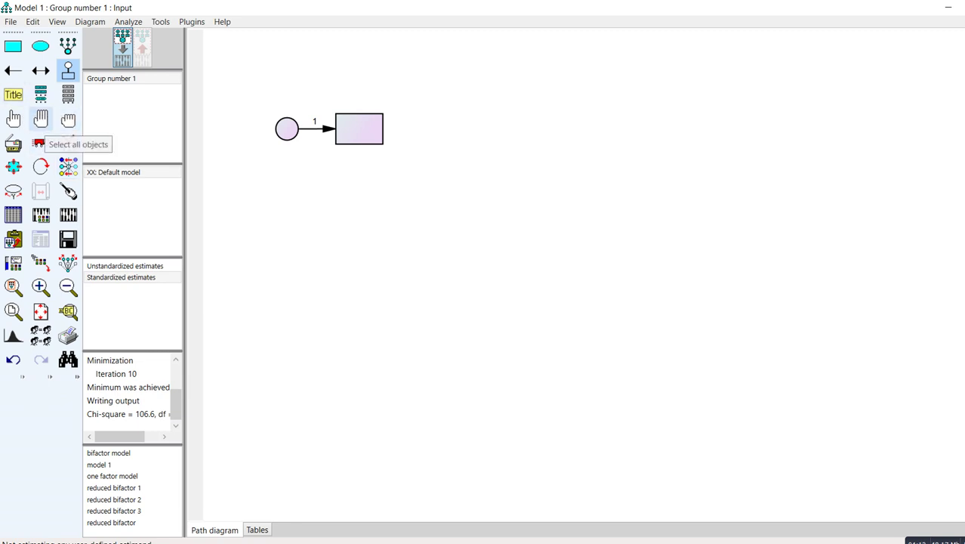
Duplicate the observed variable with its unique variable to form two separate columns of six on the path diagram.
click(41, 118)
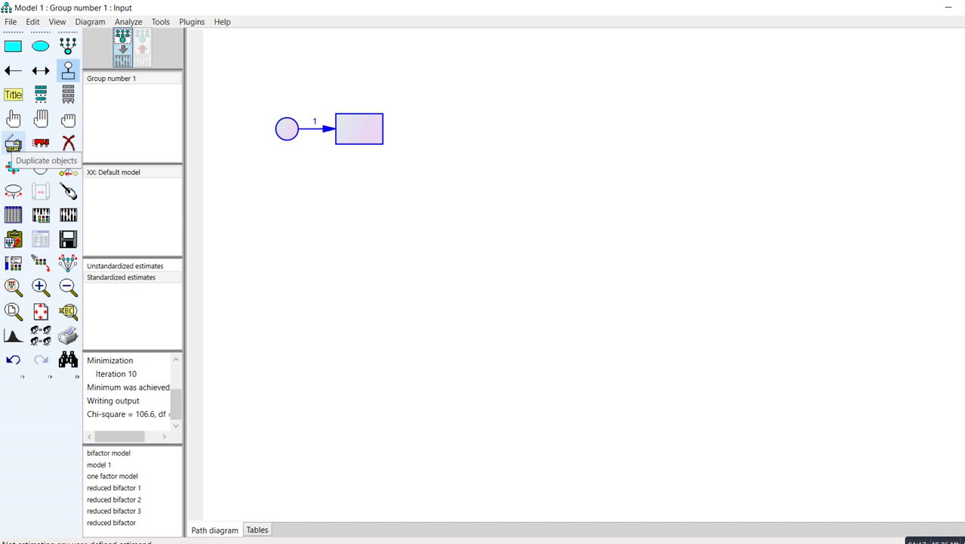
click(12, 143)
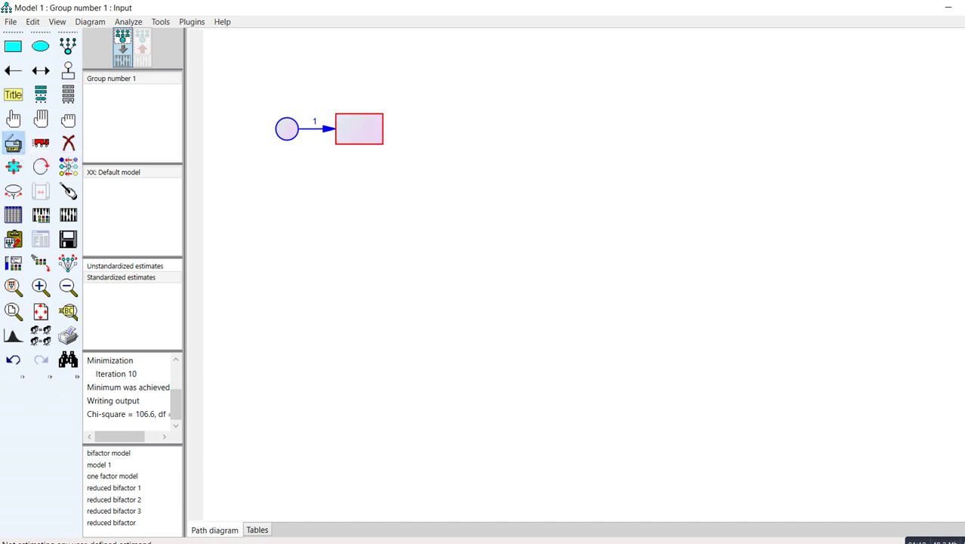
drag(359, 128, 359, 168)
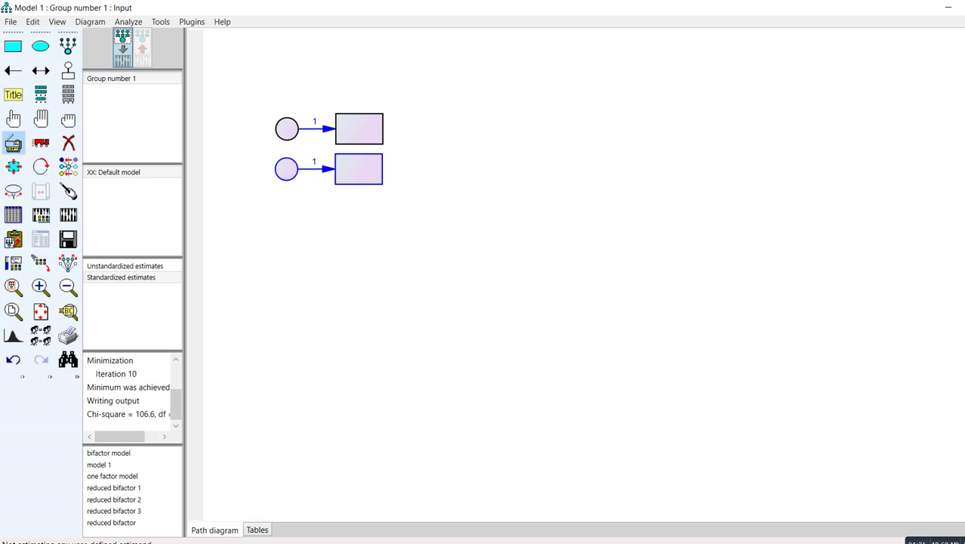
drag(359, 168, 352, 292)
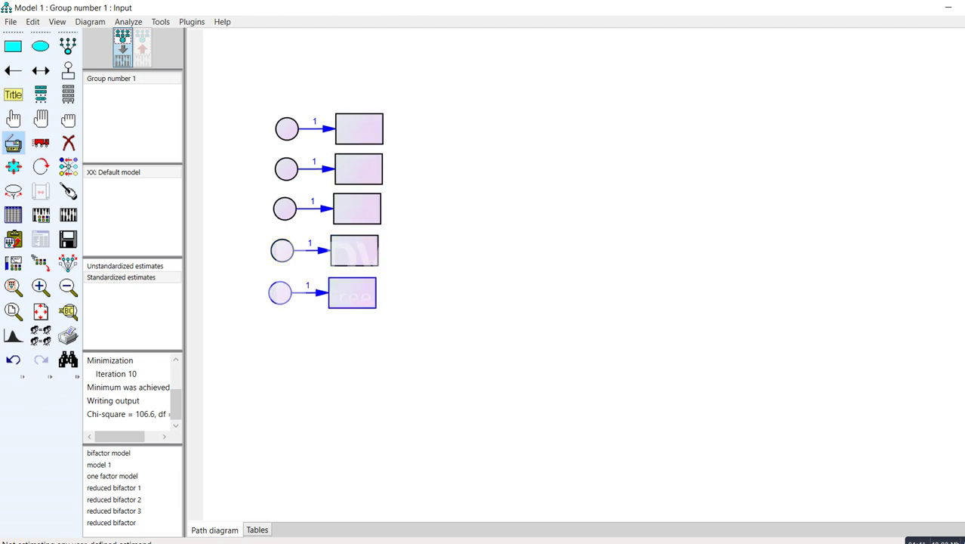
drag(352, 292, 803, 327)
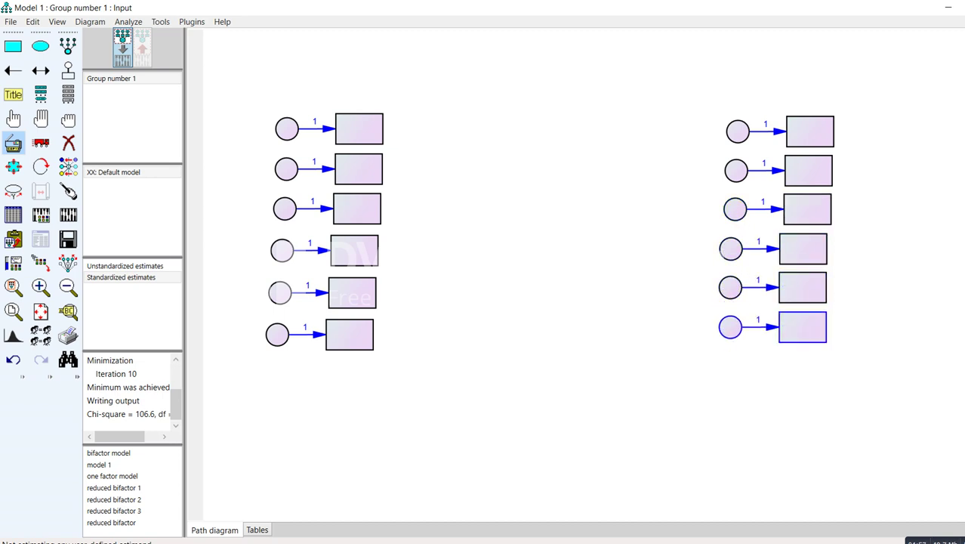
click(68, 118)
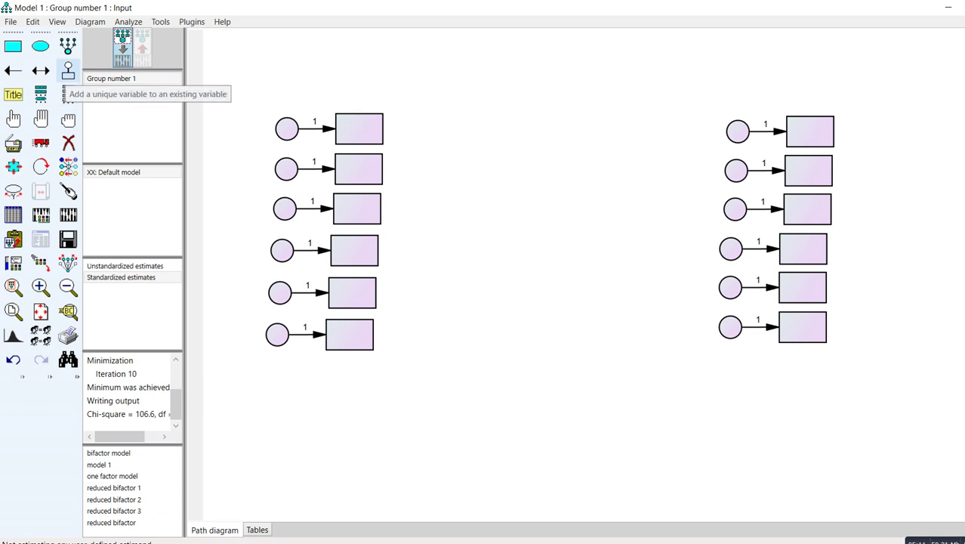
Rotate the unique variables of all six rectangles in the diagram's right column to their right-hand side.
click(68, 70)
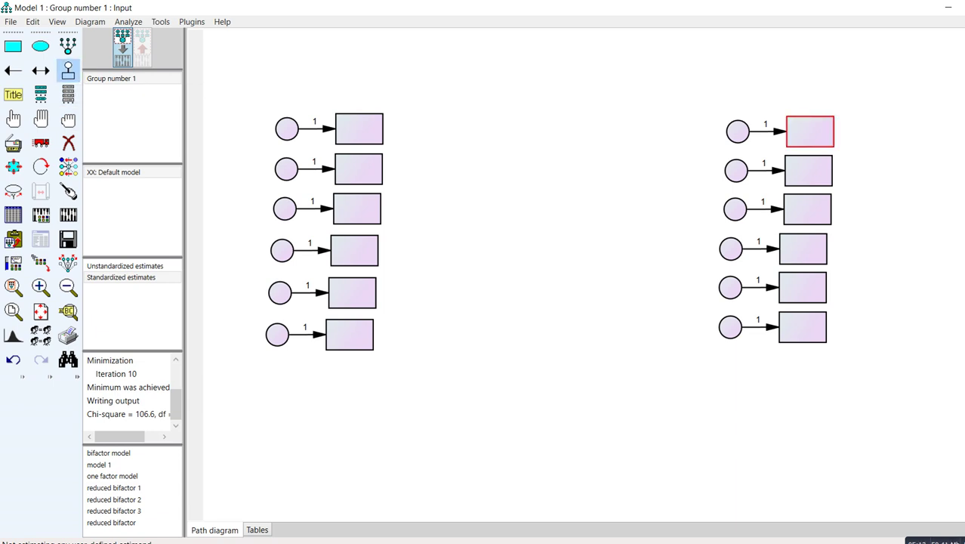
click(810, 132)
click(809, 132)
click(810, 131)
click(810, 131)
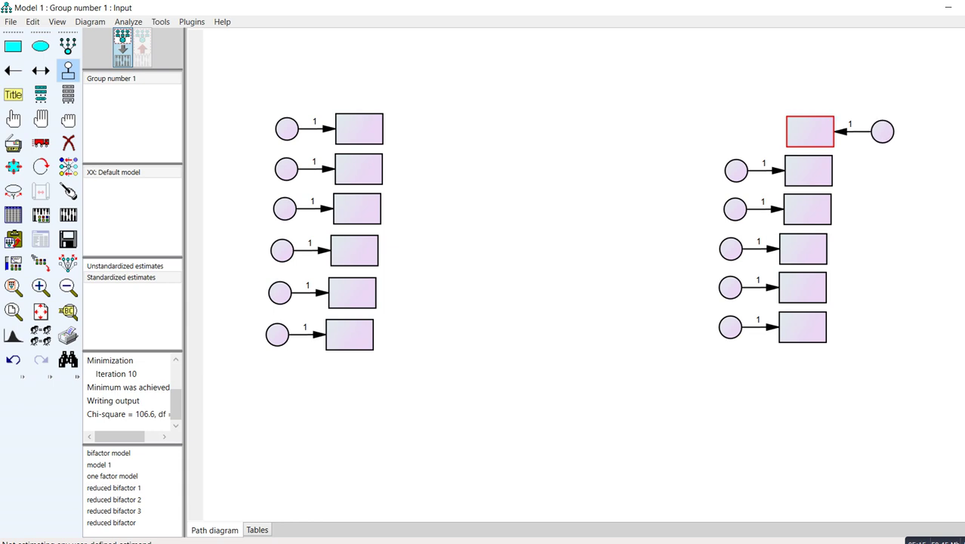
click(808, 170)
click(807, 170)
click(808, 170)
click(808, 170)
click(807, 209)
click(807, 208)
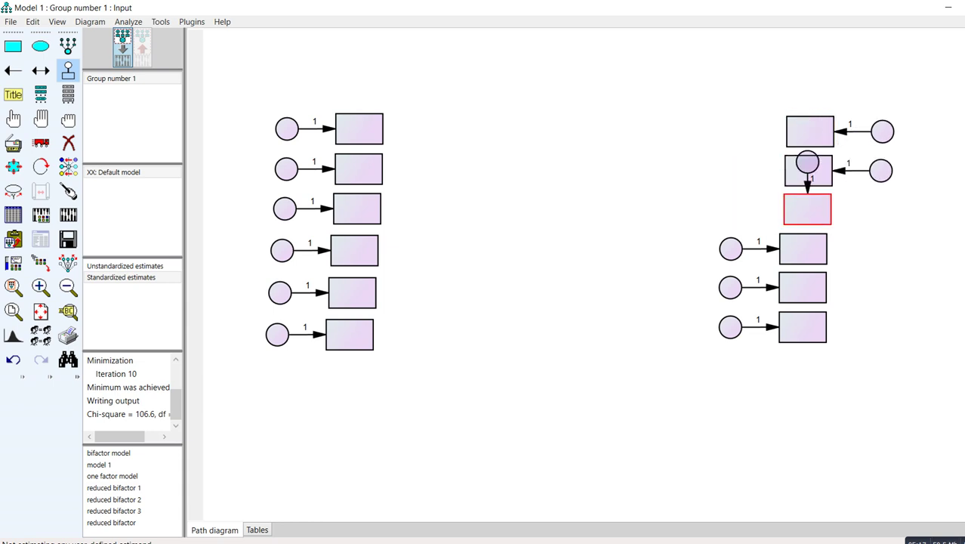
click(807, 208)
click(807, 208)
click(803, 249)
click(803, 249)
click(803, 249)
click(802, 249)
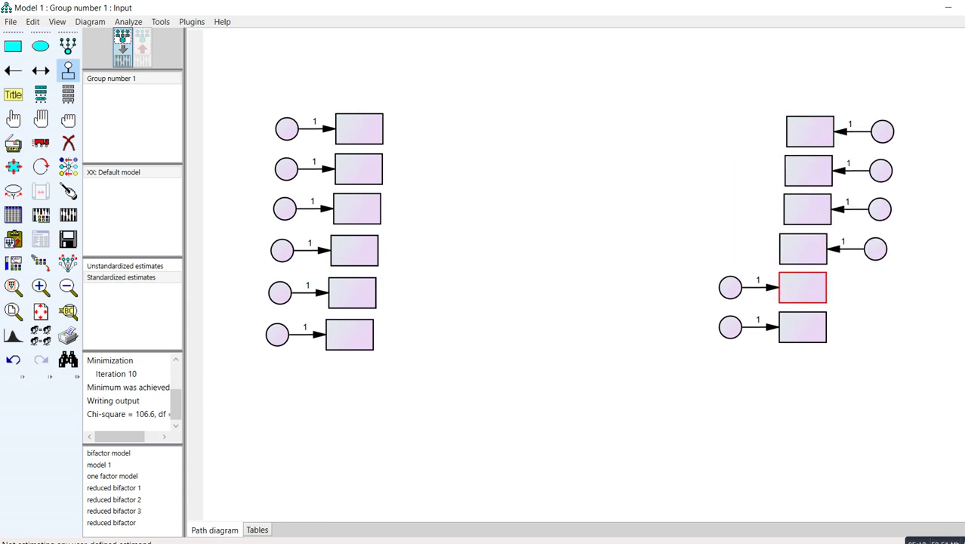
click(802, 287)
click(803, 287)
click(803, 287)
click(803, 287)
click(802, 327)
click(802, 327)
click(803, 327)
click(803, 327)
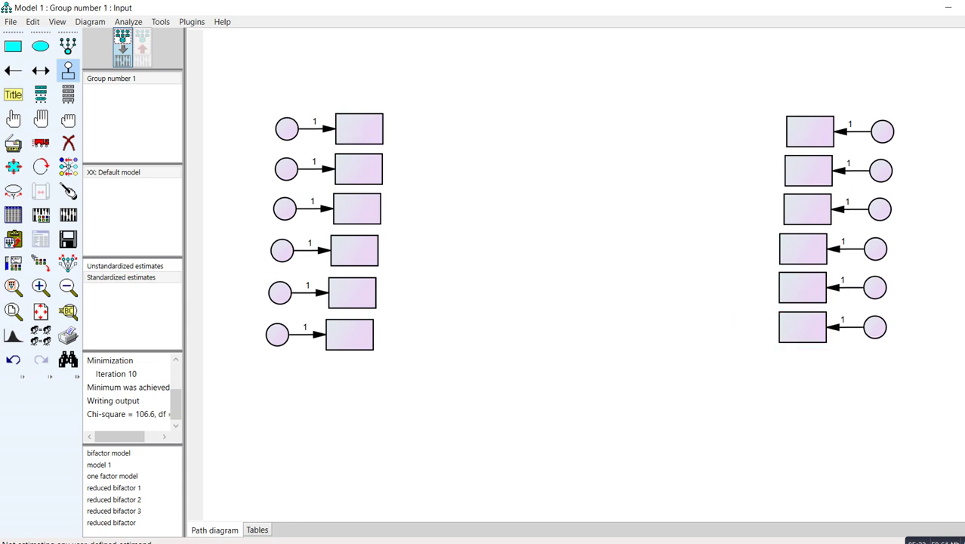
Draw a latent variable ellipse between the two columns and duplicate it beside the first at about the same height.
click(41, 46)
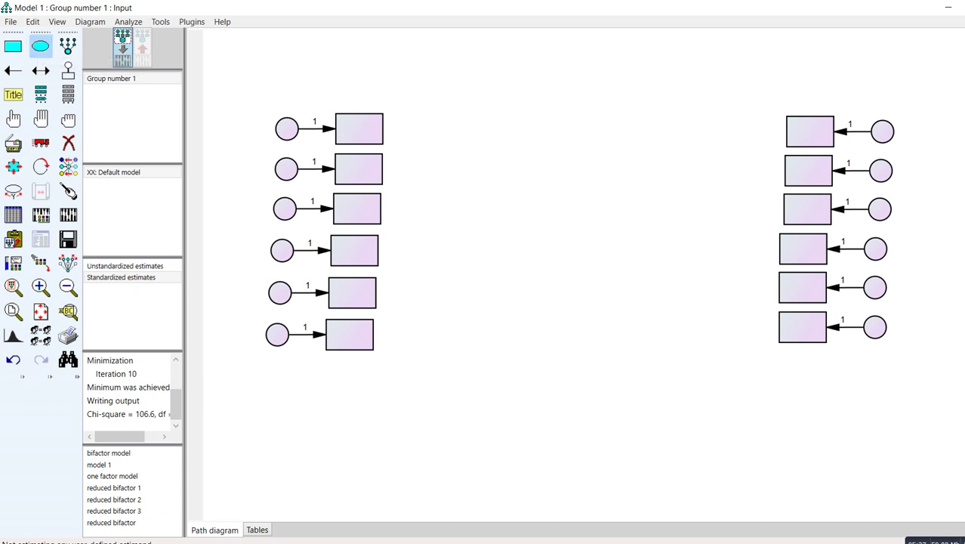
drag(493, 207, 657, 225)
click(12, 143)
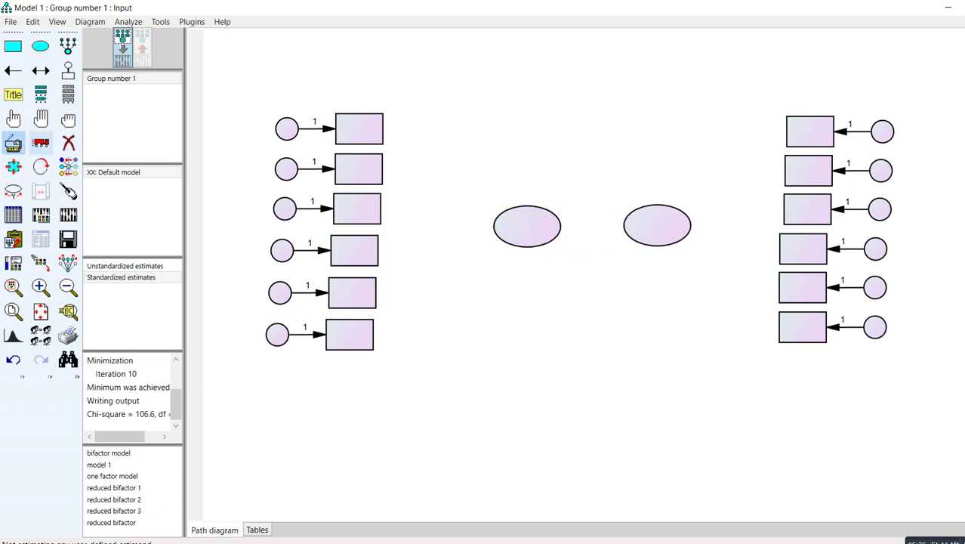
click(13, 144)
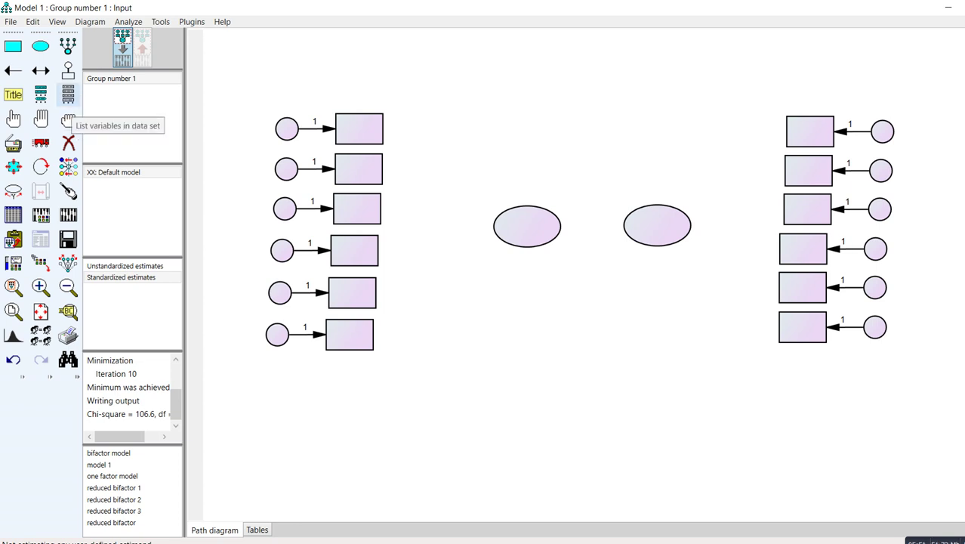
Assign dataset variables DPSSR_1, DPSSR_4, DPSSR_5, DPSSR_6, DPSSR_8 and DPSSR_10 to the left column's rectangles from top to bottom.
click(68, 94)
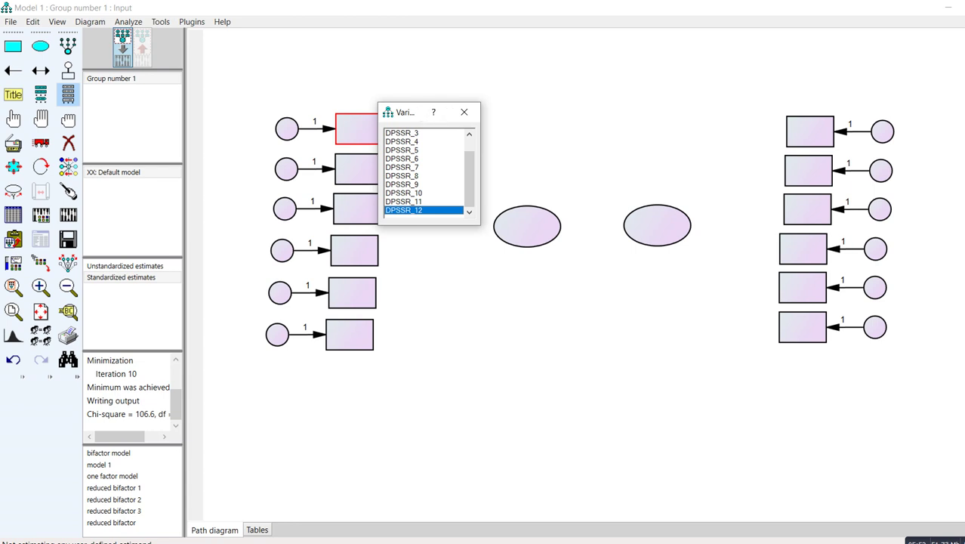
drag(408, 112, 604, 60)
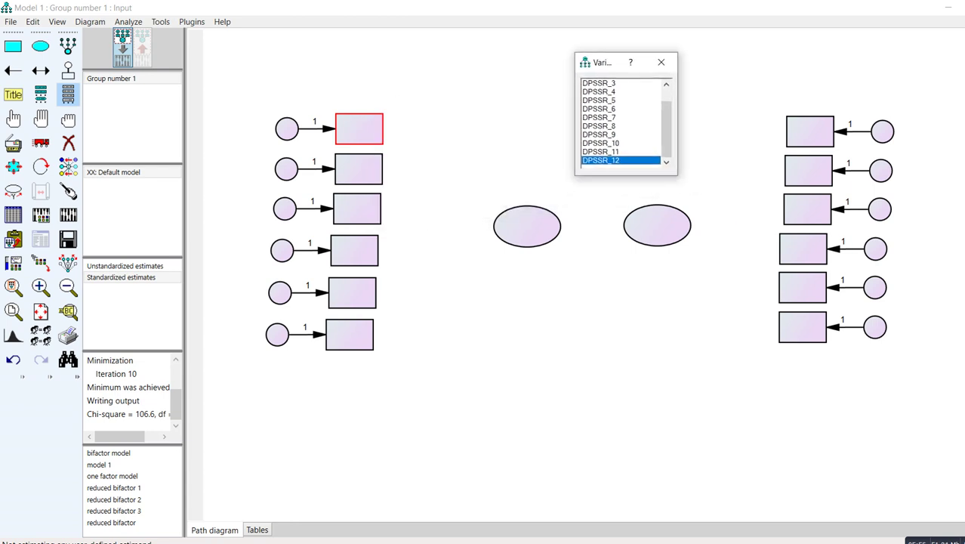
scroll(666, 128, up, 1)
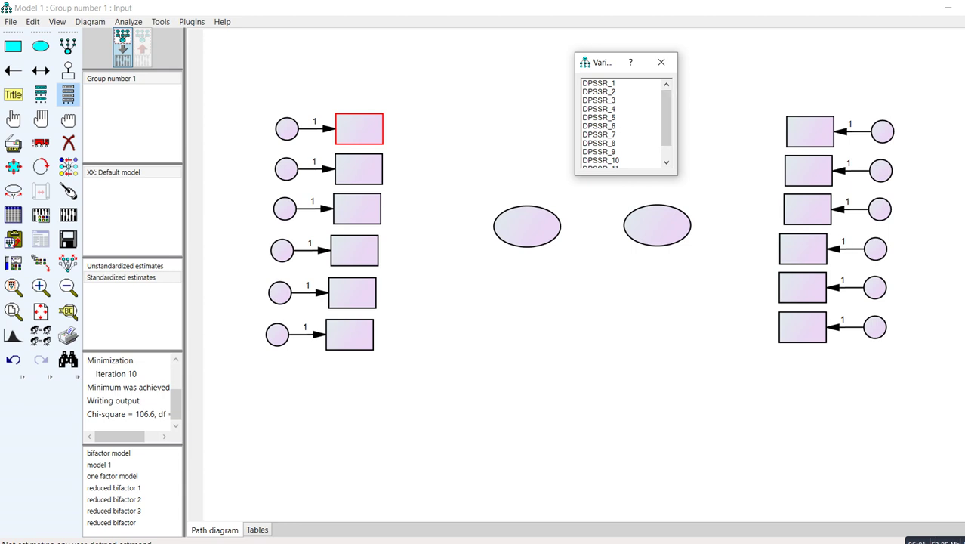
drag(598, 83, 359, 128)
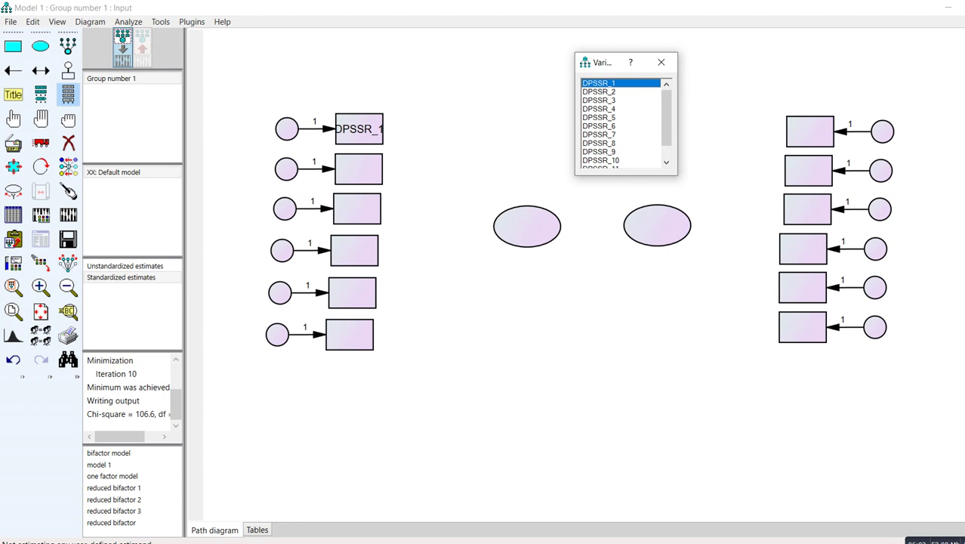
drag(599, 108, 359, 169)
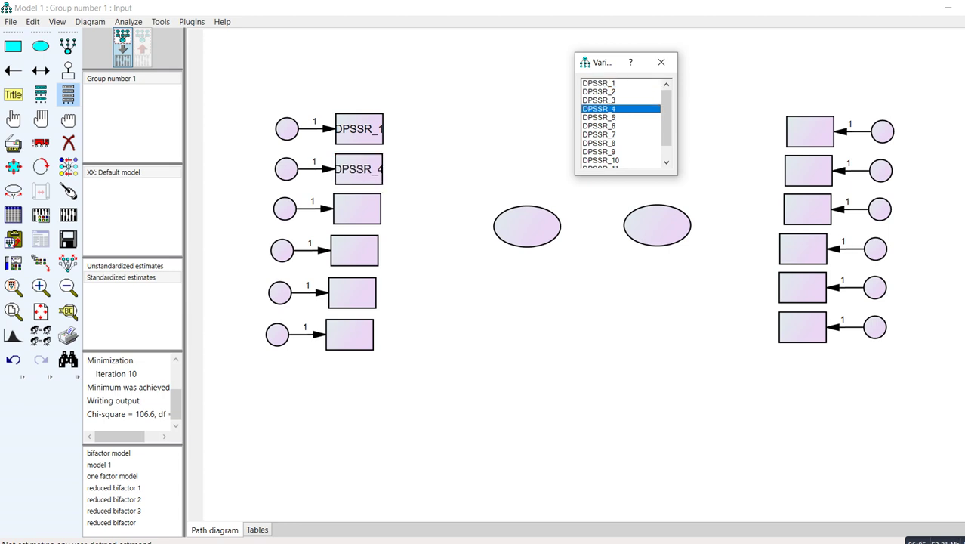
drag(598, 117, 357, 208)
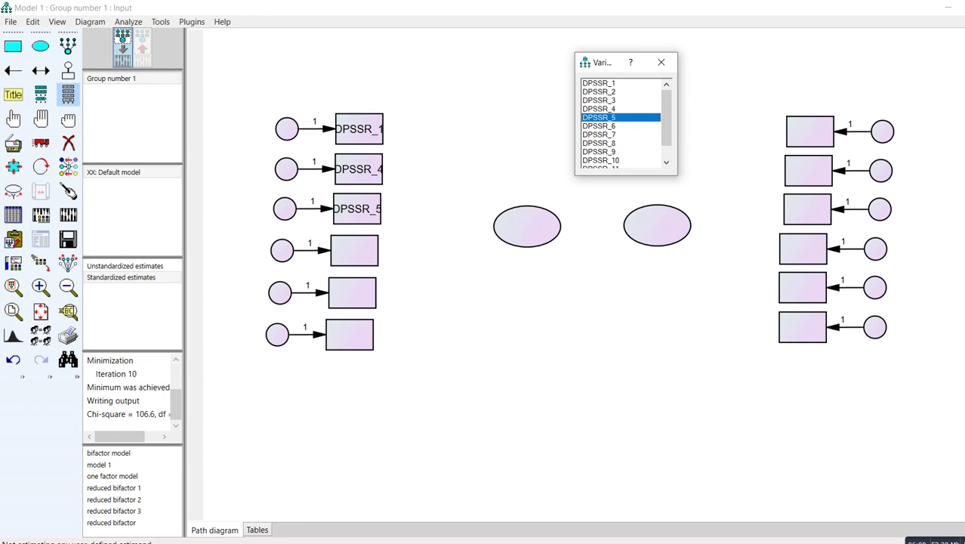
drag(599, 125, 354, 250)
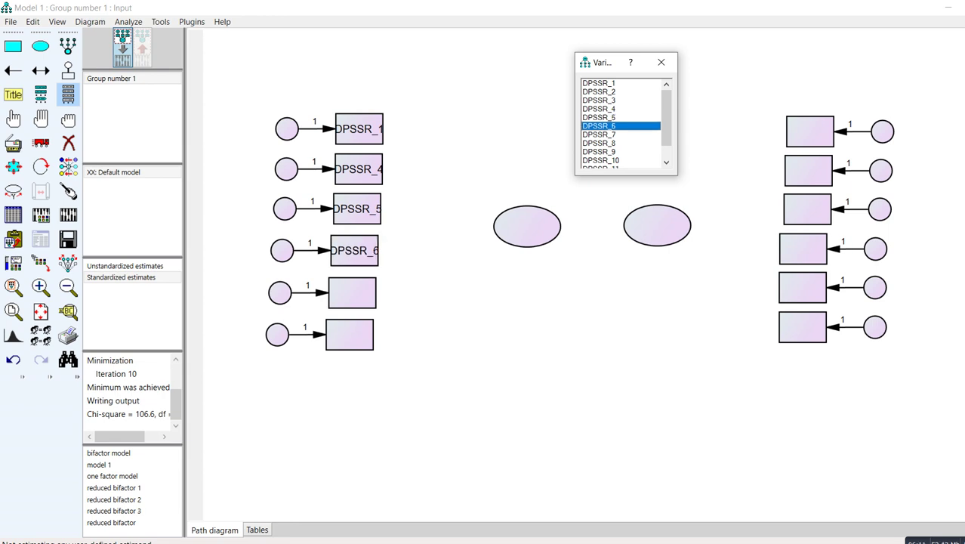
drag(599, 143, 352, 293)
drag(600, 160, 349, 335)
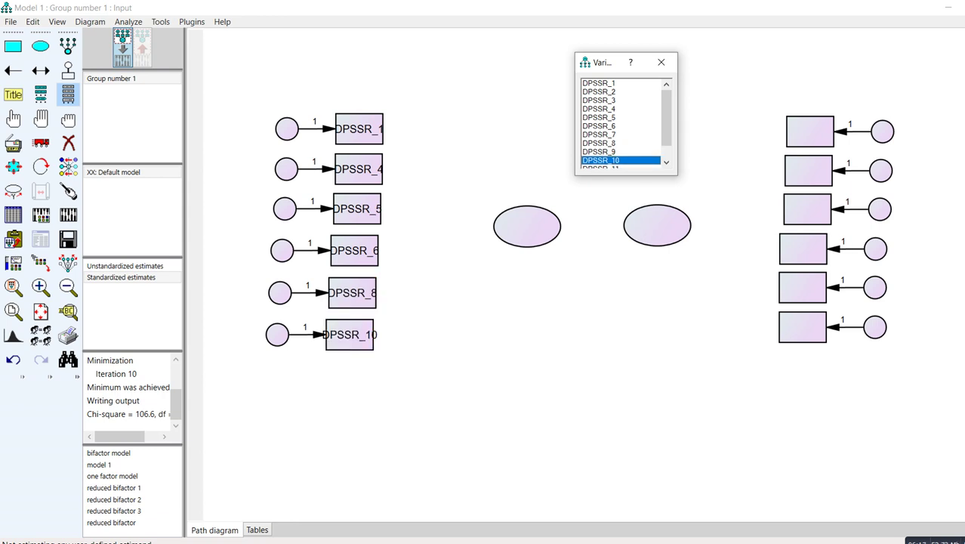
Assign DPSSR_2, DPSSR_3, DPSSR_7, DPSSR_9, DPSSR_11 and DPSSR_12 to the right column's rectangles from top to bottom, and close the variable list.
drag(599, 92, 809, 131)
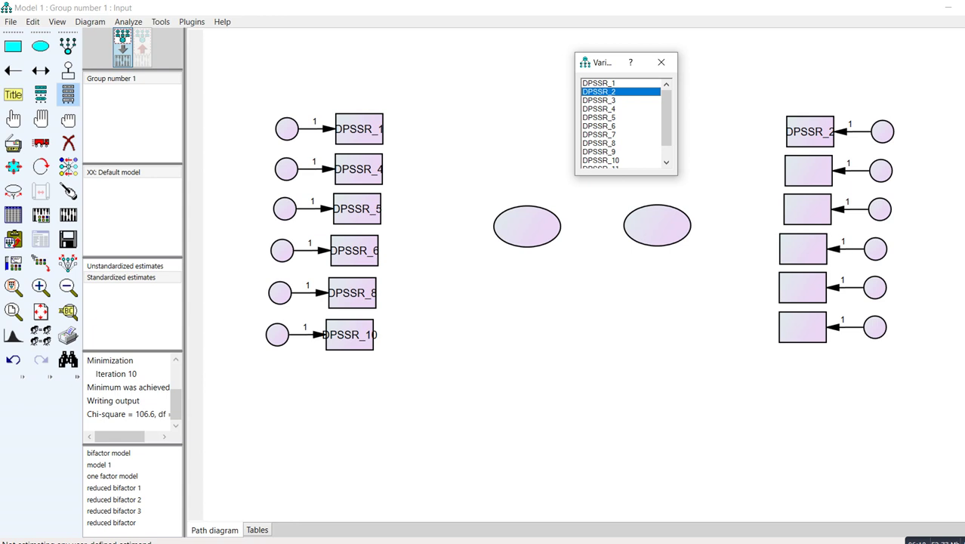
drag(599, 99, 808, 171)
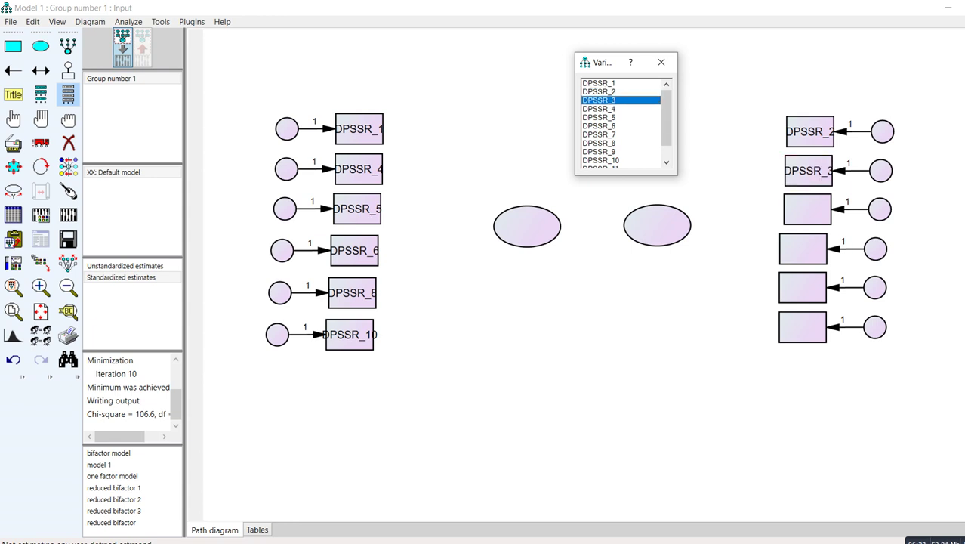
drag(599, 134, 807, 210)
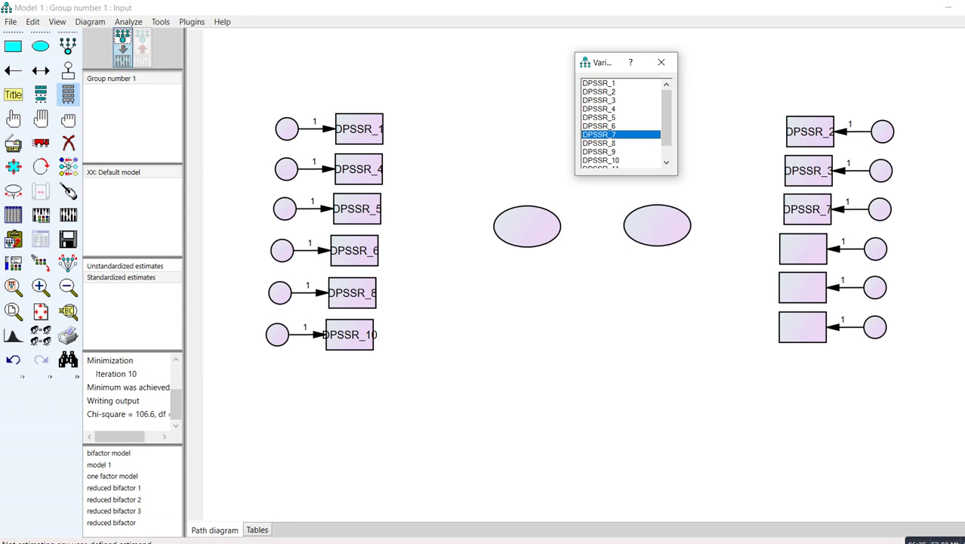
drag(599, 152, 803, 249)
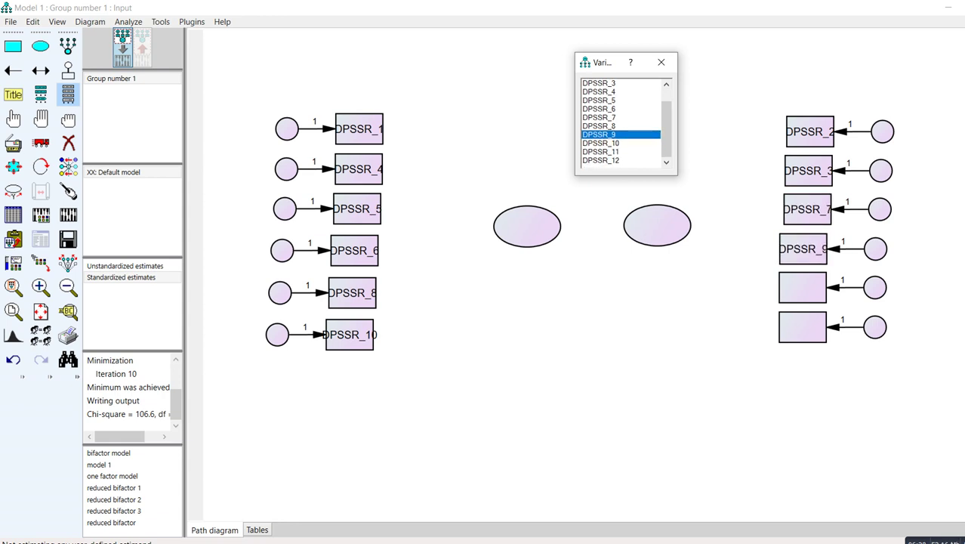
drag(600, 151, 802, 287)
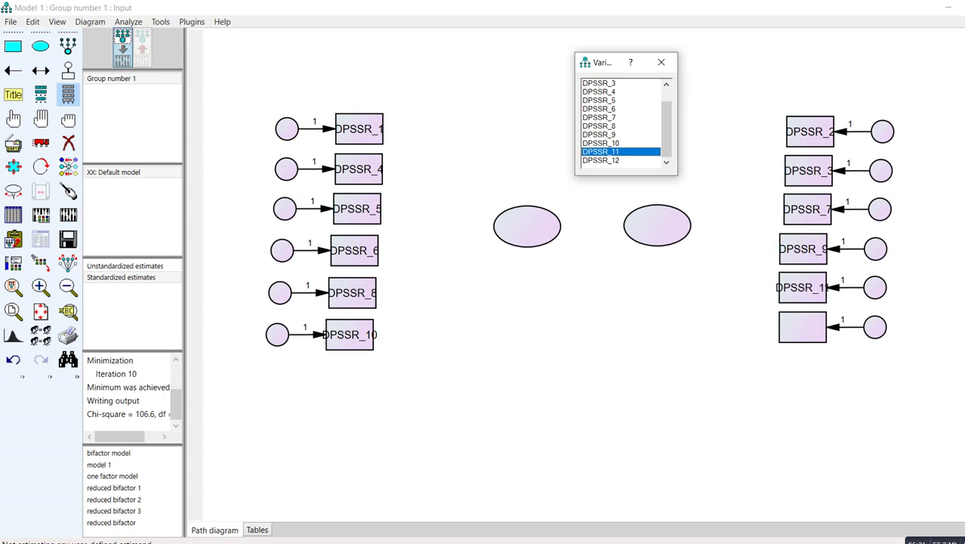
drag(600, 160, 803, 326)
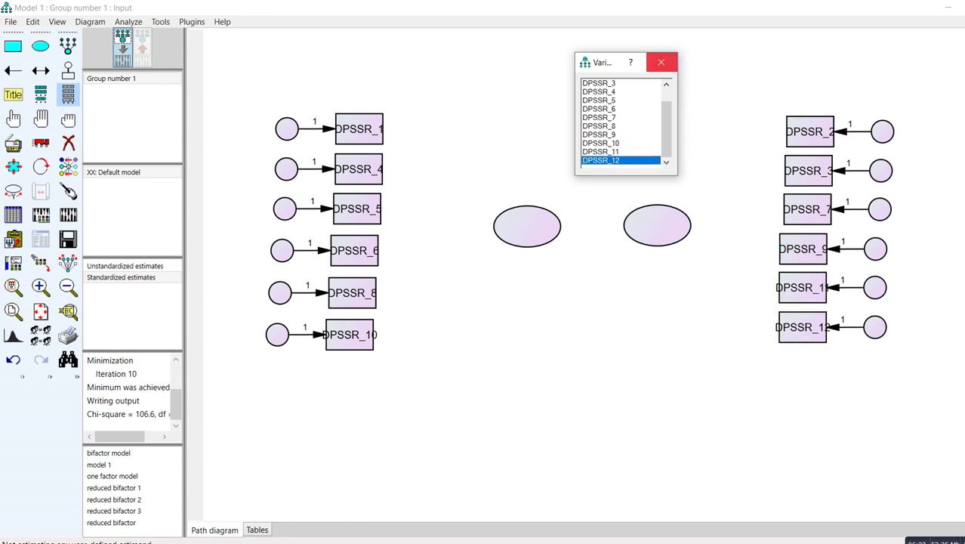
click(661, 62)
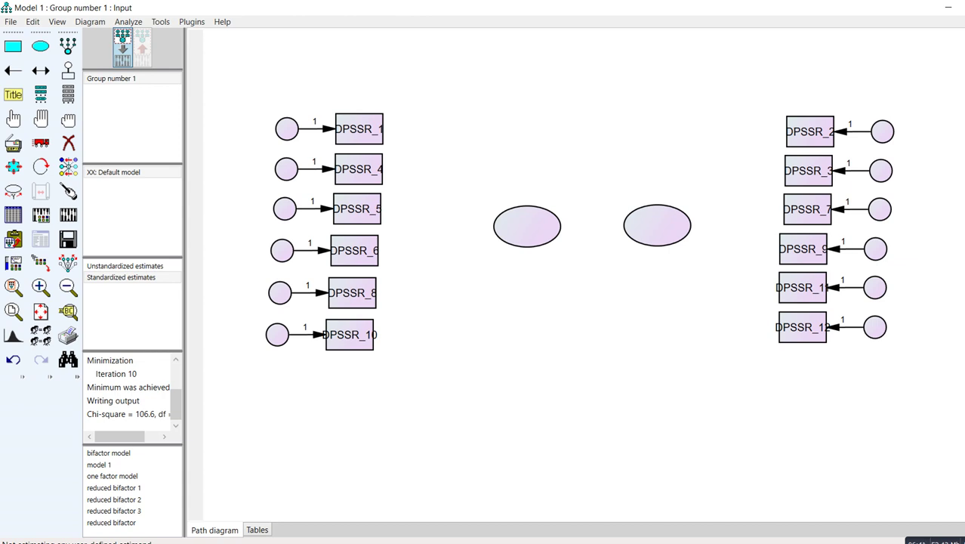
Name the left latent variable propensity and the right one sensitivity, and move the properties dialog off the left column.
right_click(526, 215)
click(580, 224)
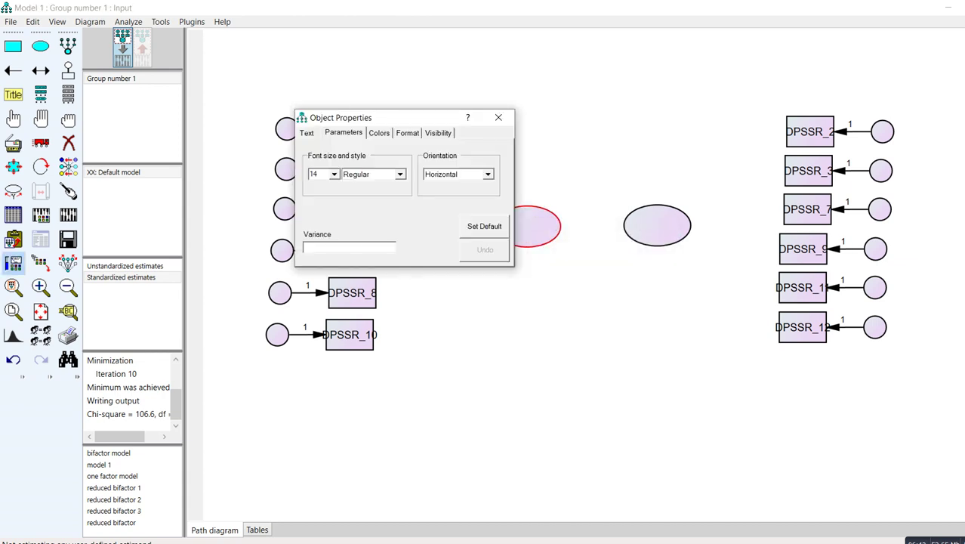
click(306, 132)
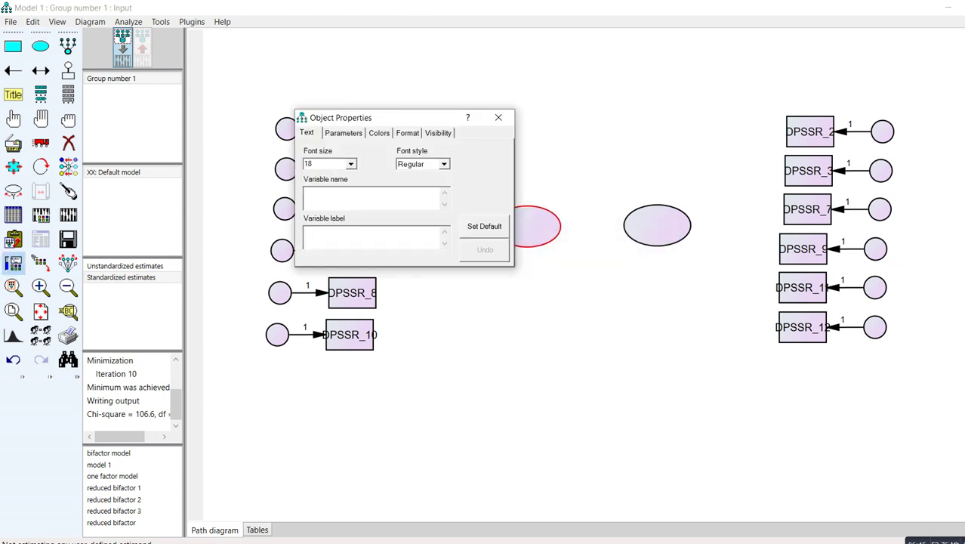
text(propensity)
click(657, 225)
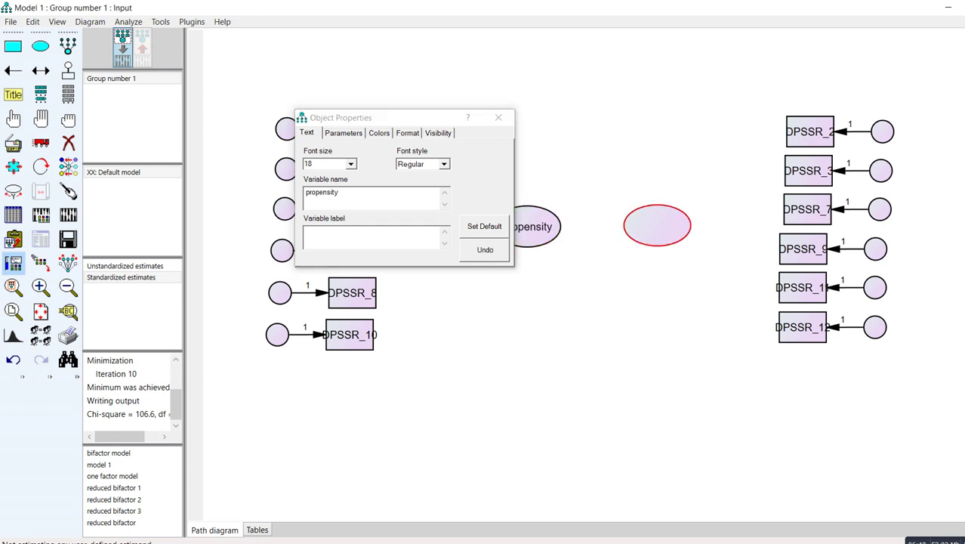
text(s)
key(BackSpace)
key(BackSpace)
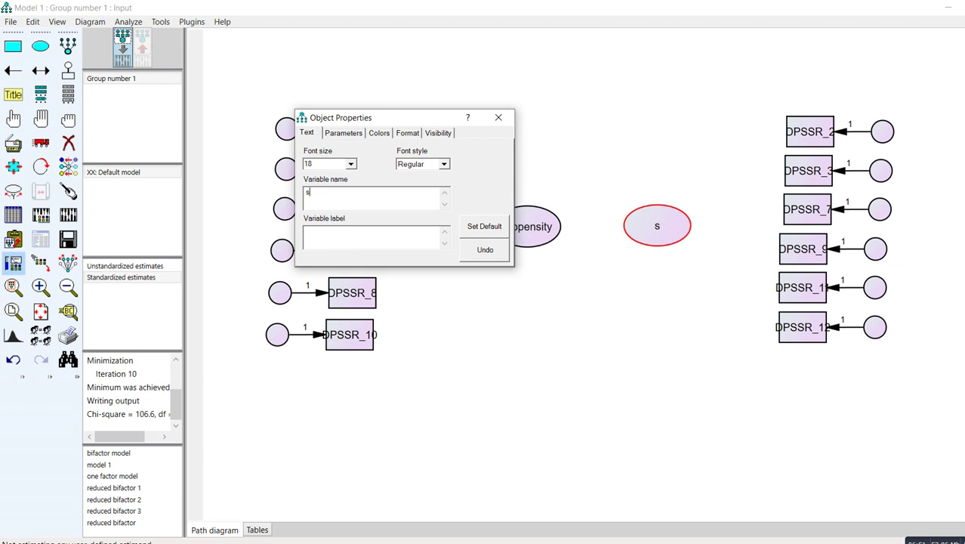
text(ensitivity)
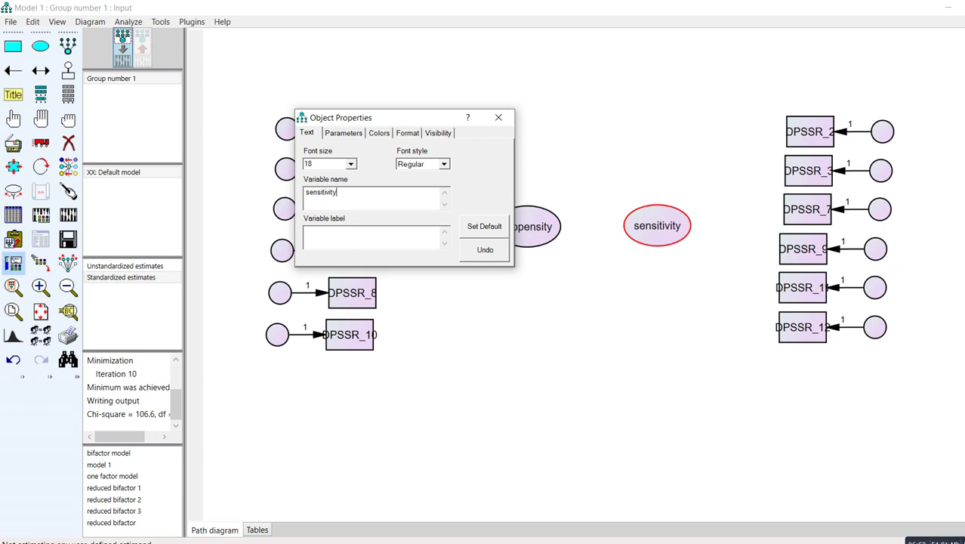
drag(457, 118, 563, 70)
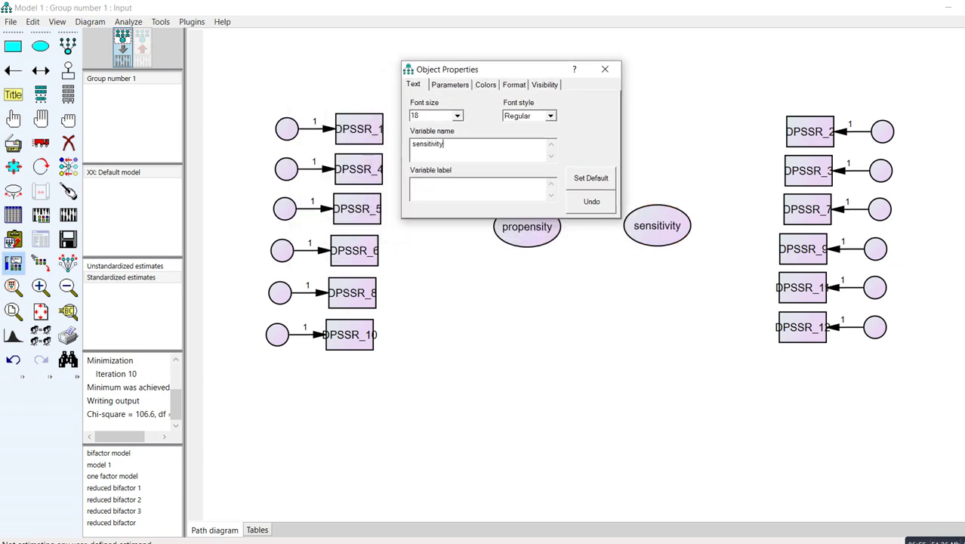
Name the error terms of the left column's items e1 to e6 from top to bottom.
click(286, 129)
text(e1)
click(286, 168)
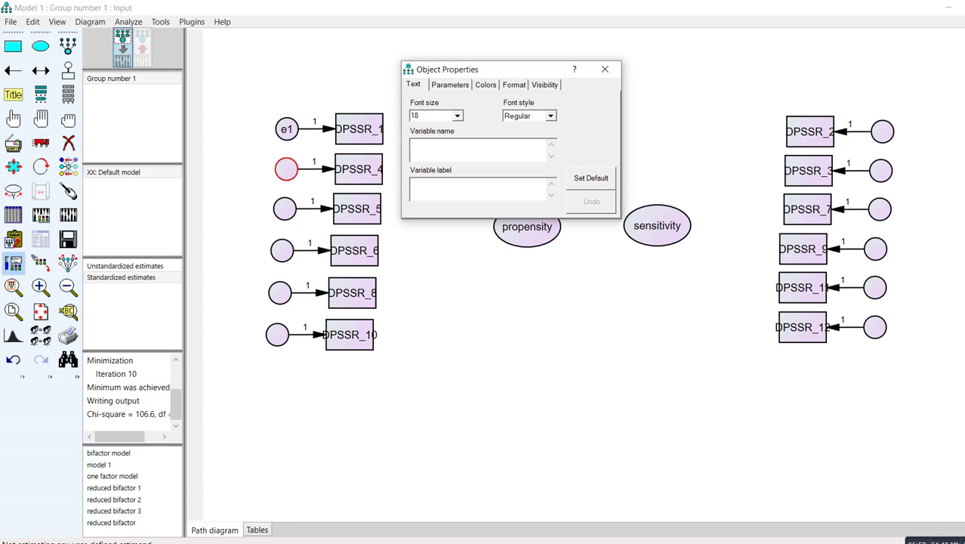
text(e2)
click(285, 209)
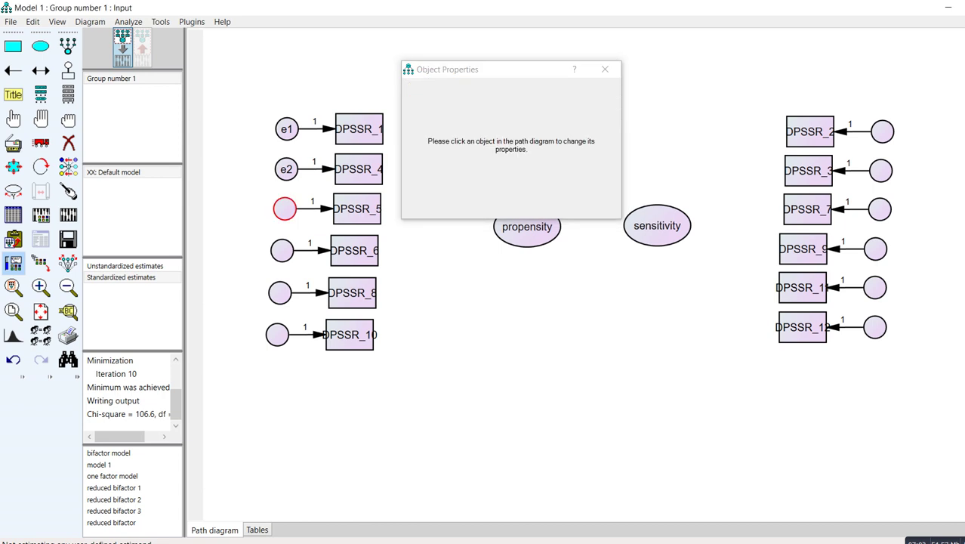
click(284, 209)
text(e3)
click(282, 250)
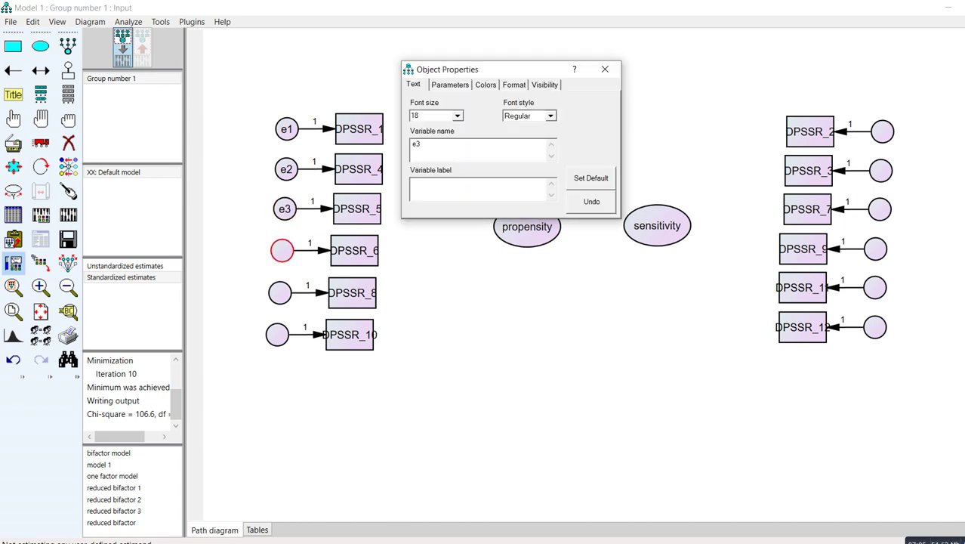
text(e4)
click(279, 292)
text(e5)
click(277, 334)
text(e6)
Name the error terms of the right column's items e7 to e12 from top to bottom, and close the object properties.
click(882, 131)
text(e7)
click(881, 170)
text(e8)
click(880, 209)
text(e9)
click(875, 249)
text(e10)
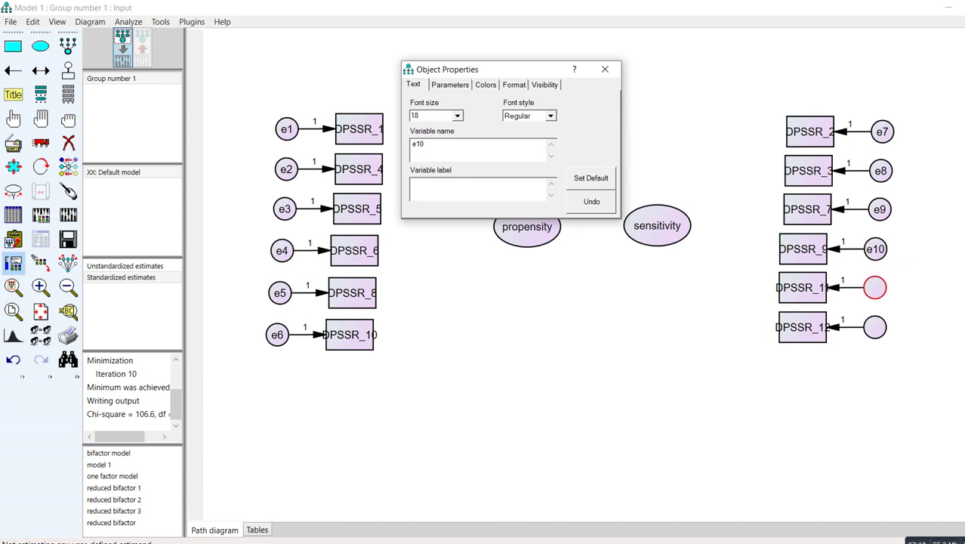
click(875, 287)
text(e11)
click(874, 327)
text(e12)
click(605, 69)
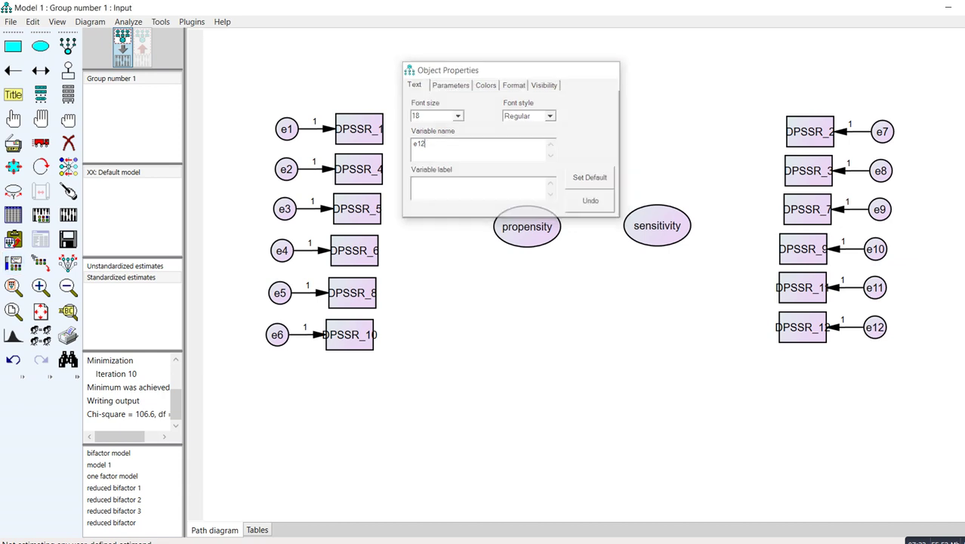
Draw single-headed paths from propensity to DPSSR_1, DPSSR_4, DPSSR_5, DPSSR_6, DPSSR_8 and DPSSR_10.
click(13, 70)
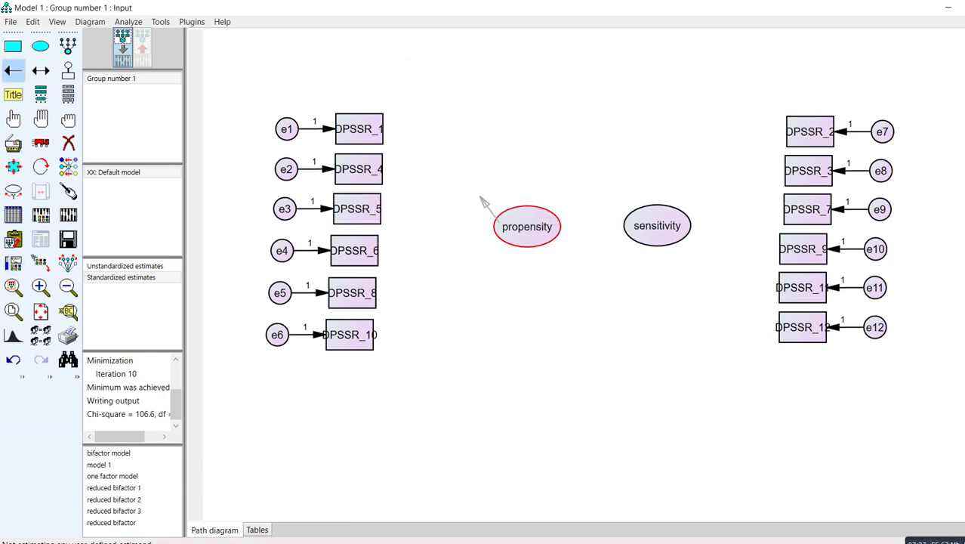
drag(495, 215, 382, 134)
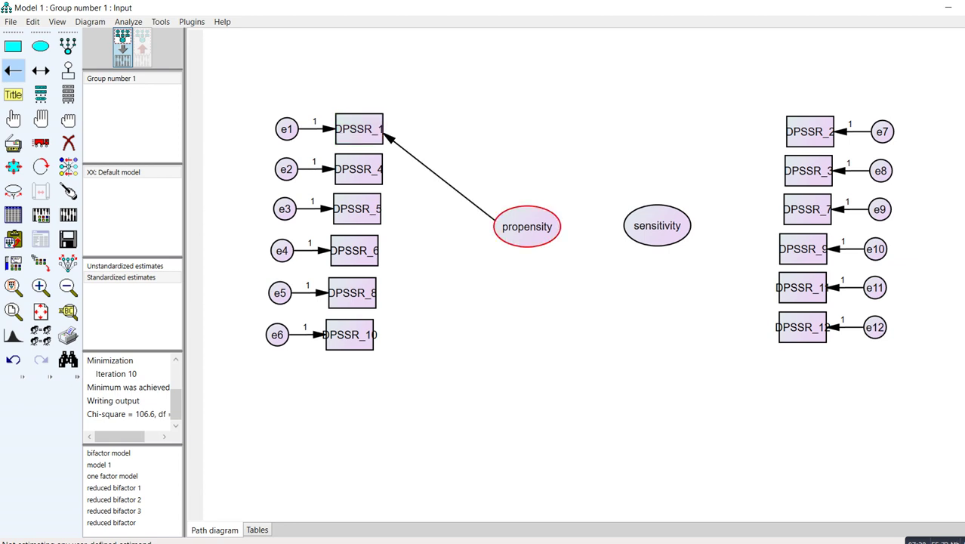
drag(491, 219, 386, 178)
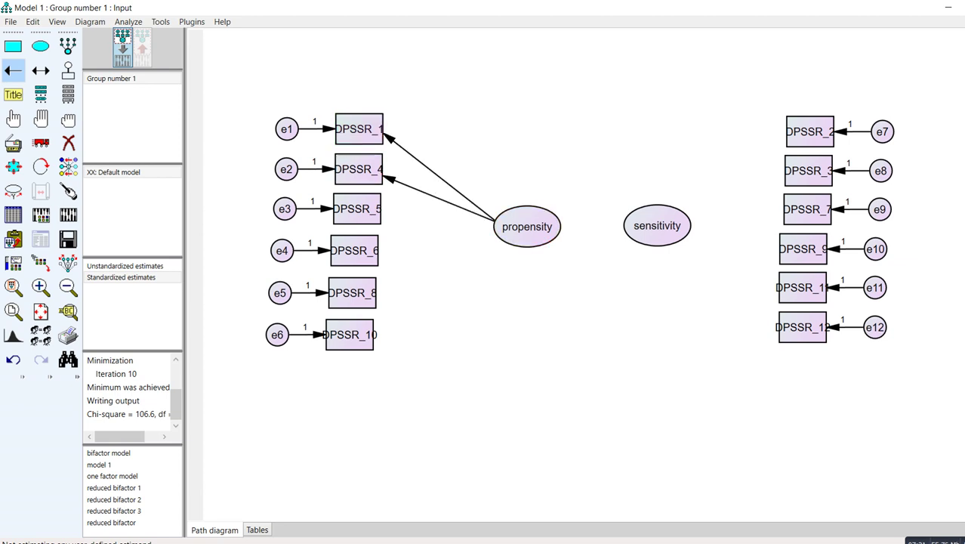
drag(493, 225, 386, 210)
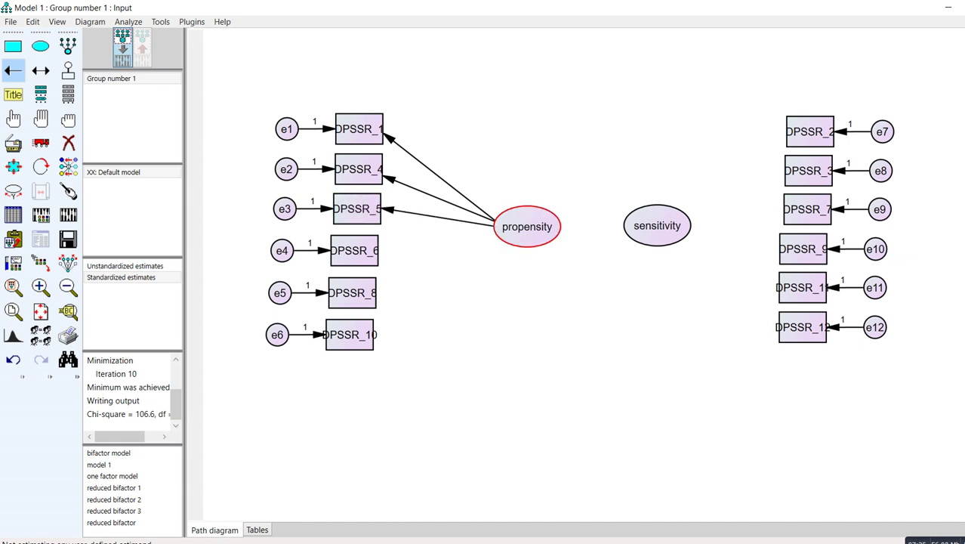
drag(492, 227, 366, 251)
drag(493, 227, 366, 293)
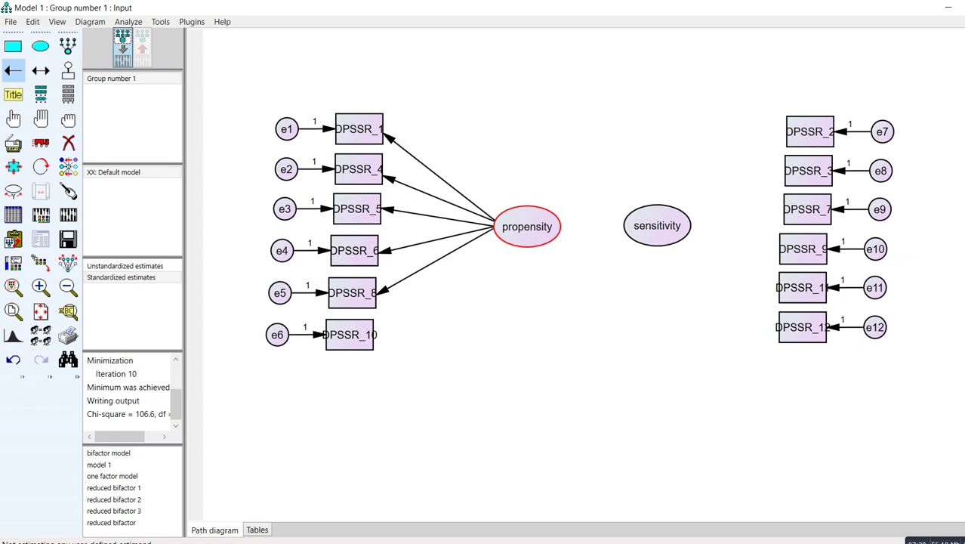
drag(493, 228, 374, 332)
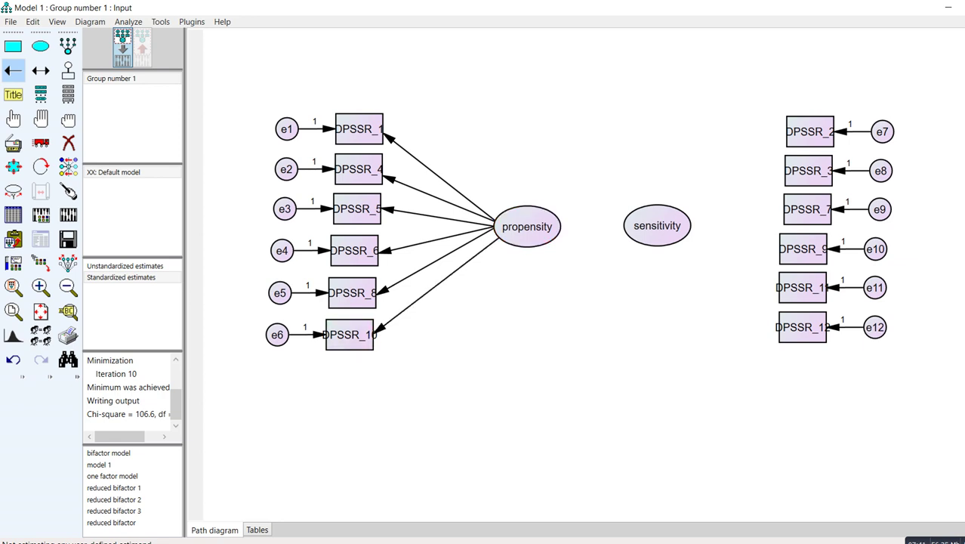
Draw single-headed paths from sensitivity to DPSSR_2, DPSSR_3, DPSSR_7, DPSSR_9, DPSSR_11 and DPSSR_12.
drag(680, 225, 789, 135)
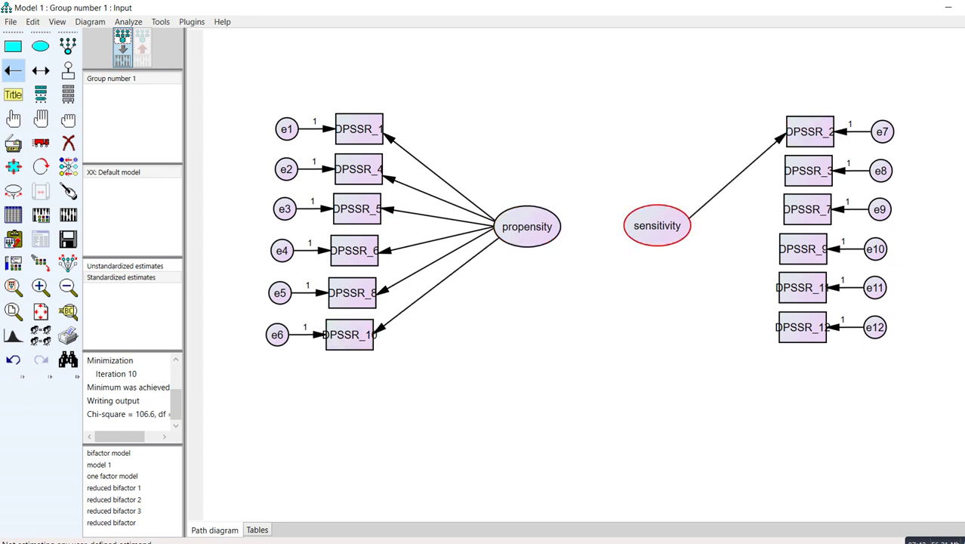
drag(683, 227, 786, 175)
mouse_move(685, 223)
mouse_down()
mouse_move(784, 211)
mouse_move(732, 241)
mouse_move(782, 249)
mouse_up()
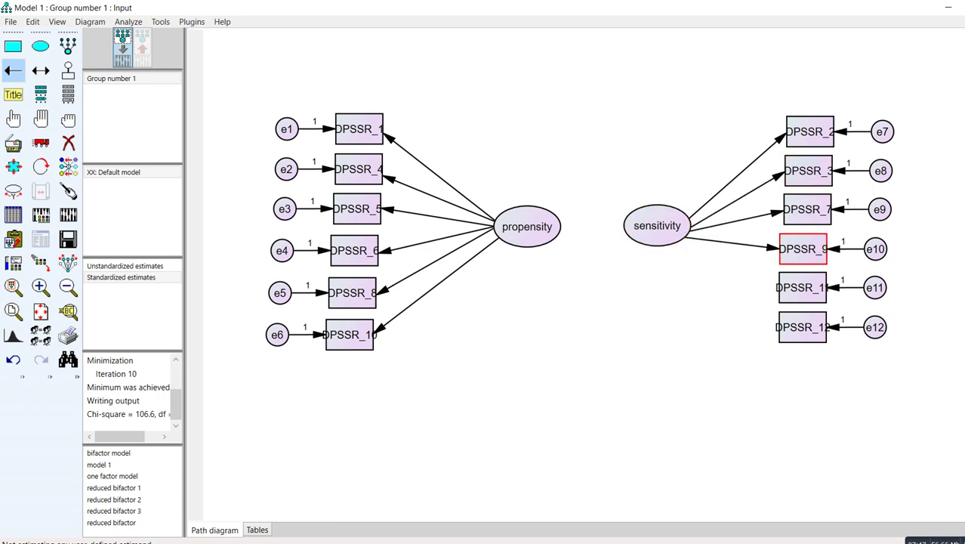
drag(683, 237, 782, 287)
drag(682, 238, 783, 327)
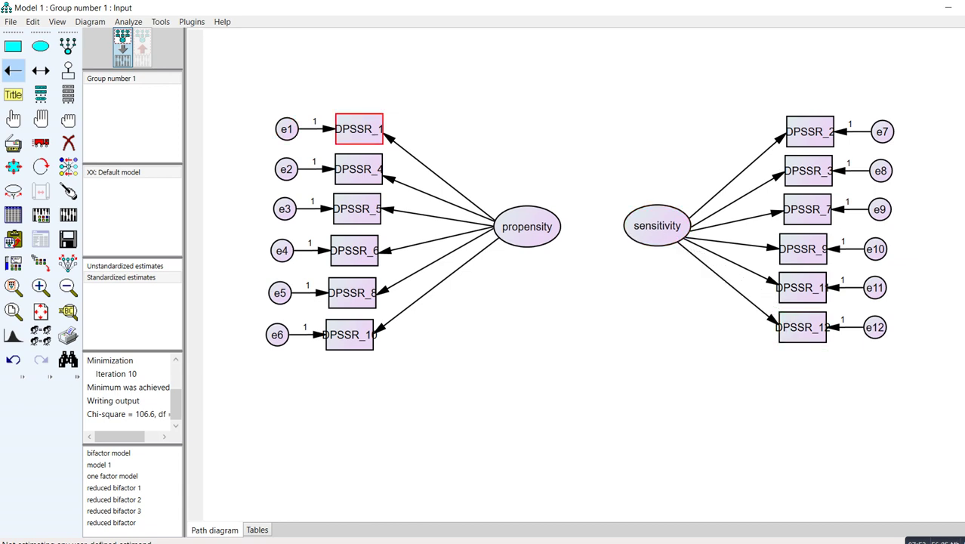
Draw a covariance arc from the top of propensity to sensitivity, and put the covariance tool away.
click(40, 70)
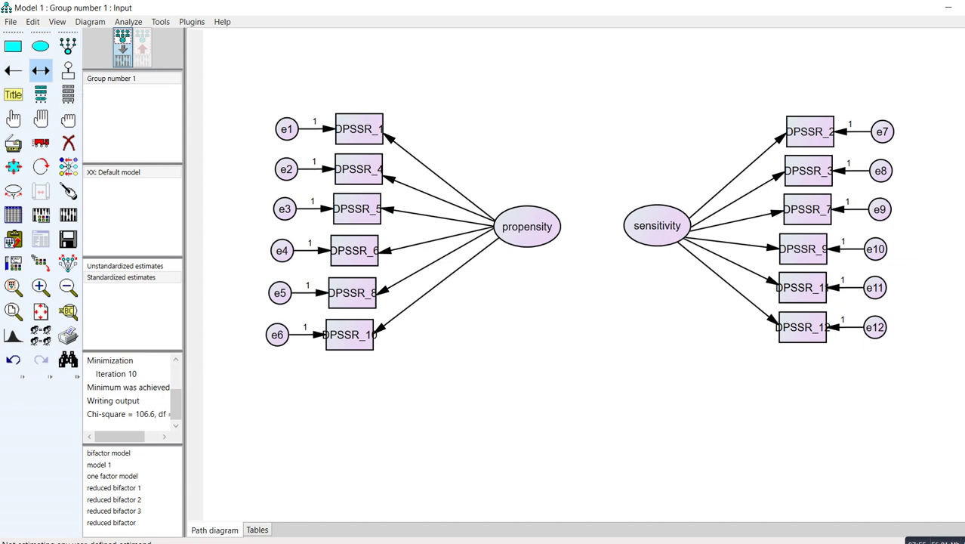
drag(535, 201, 663, 205)
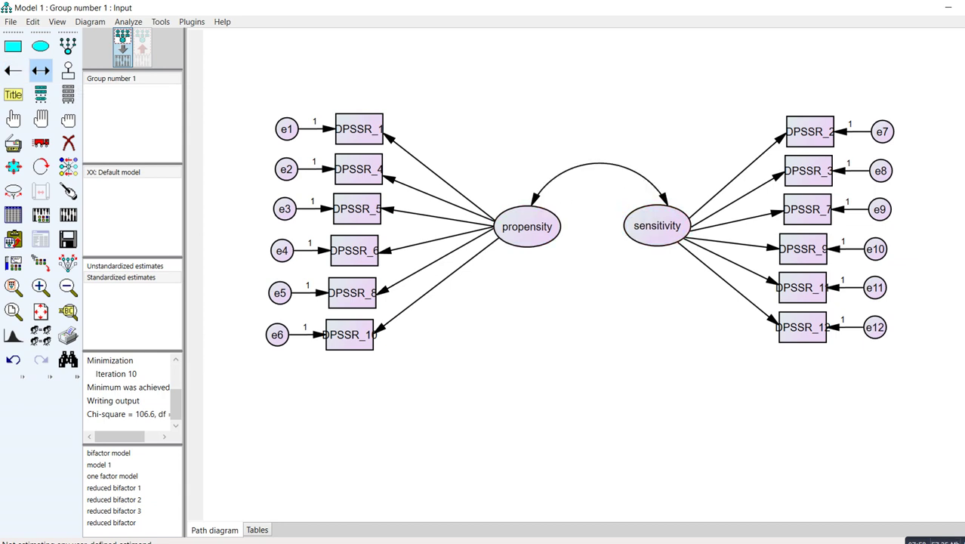
click(41, 70)
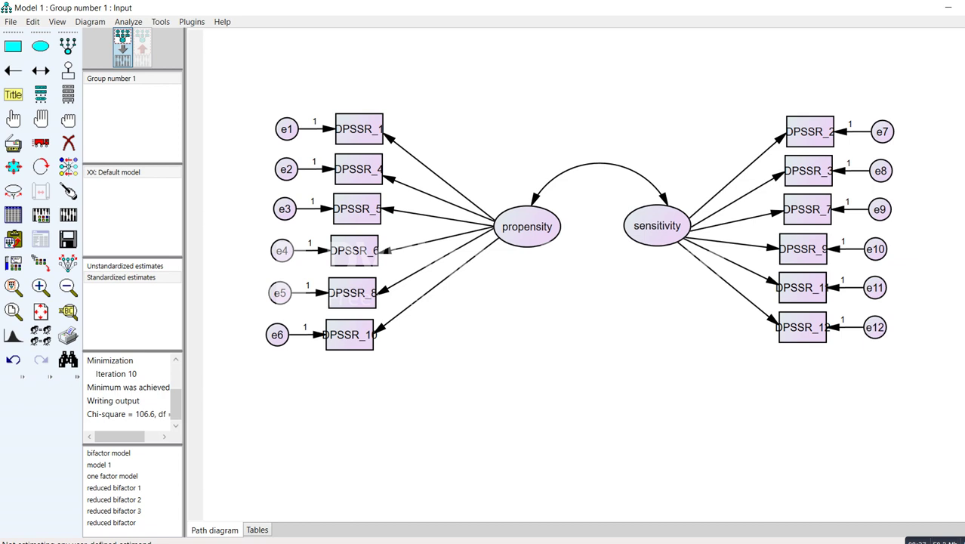
Fix the regression weights of the propensity to DPSSR_1 and sensitivity to DPSSR_2 paths at 1, and close the object properties.
right_click(389, 141)
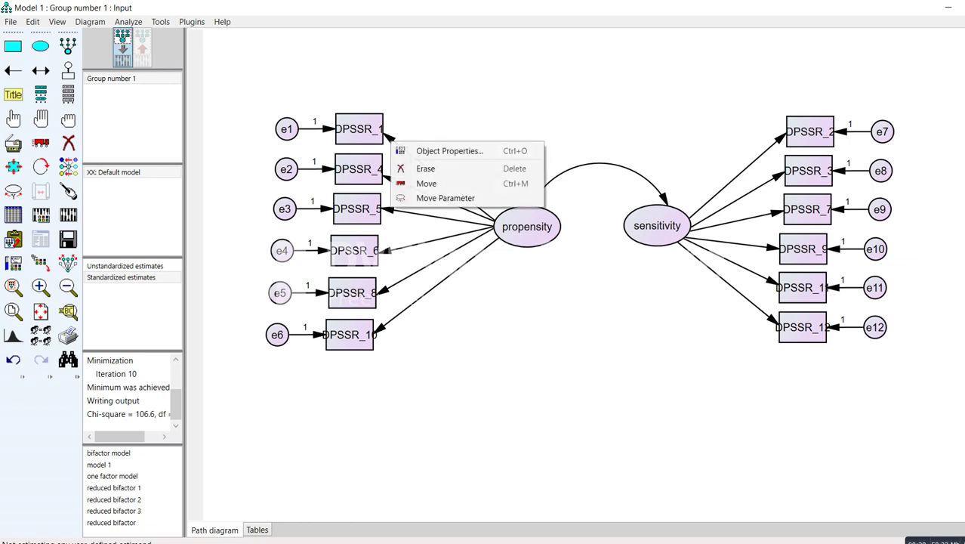
click(447, 150)
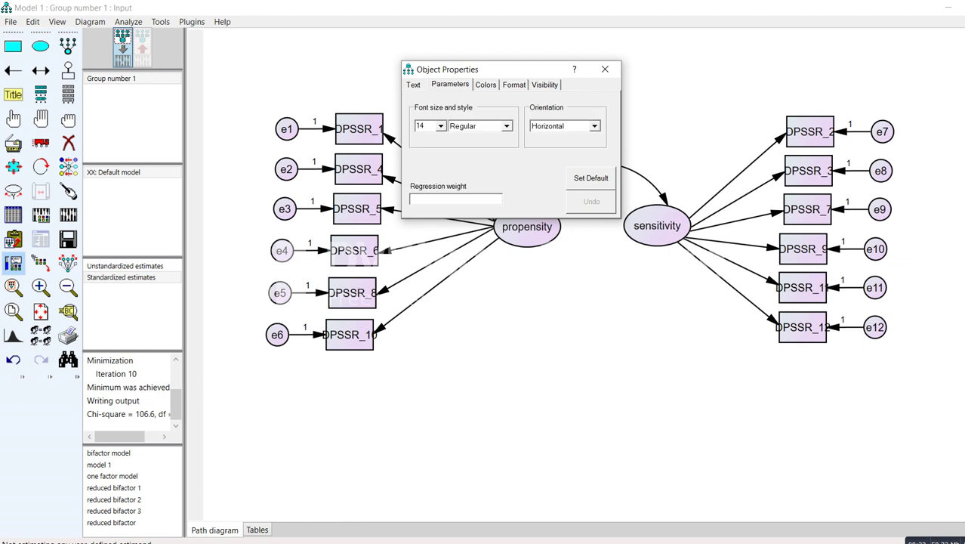
text(1)
drag(454, 68, 494, 237)
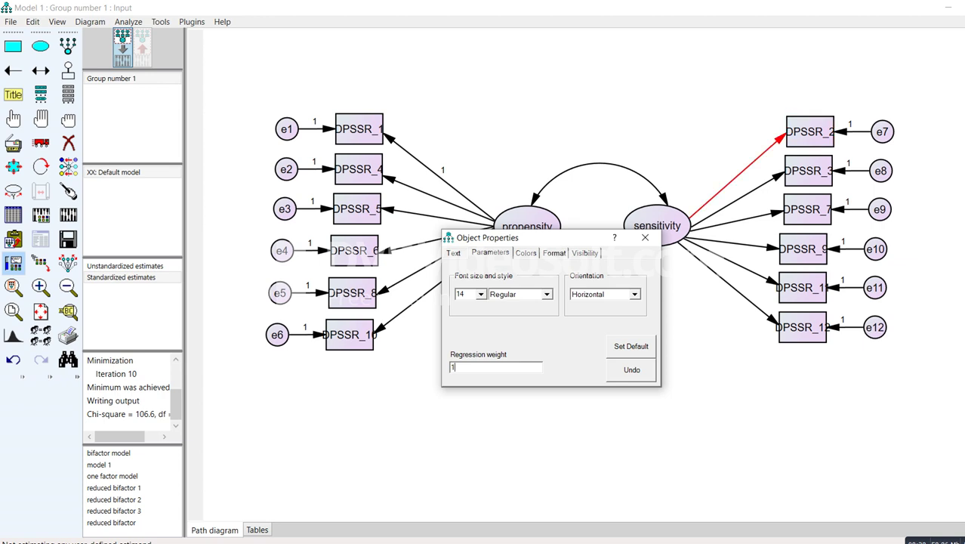
click(736, 173)
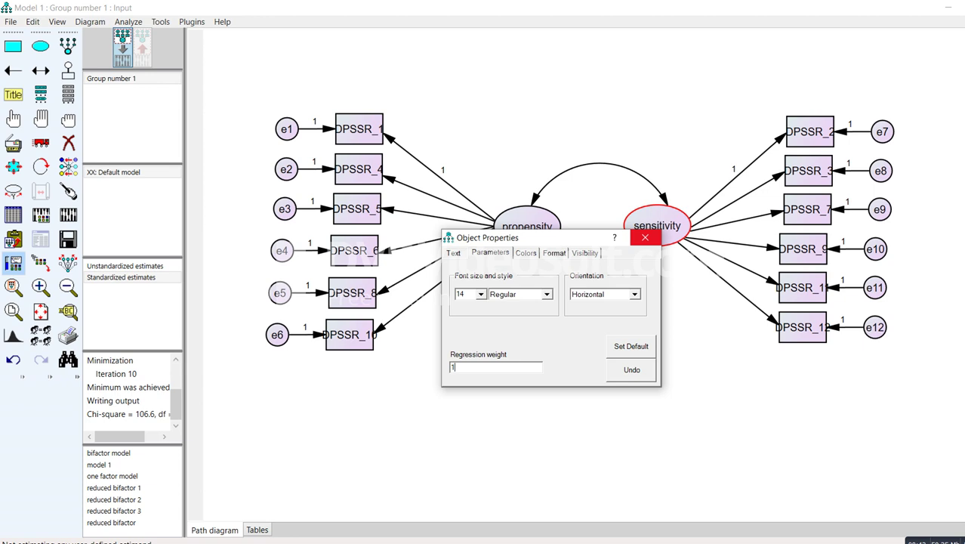
click(644, 237)
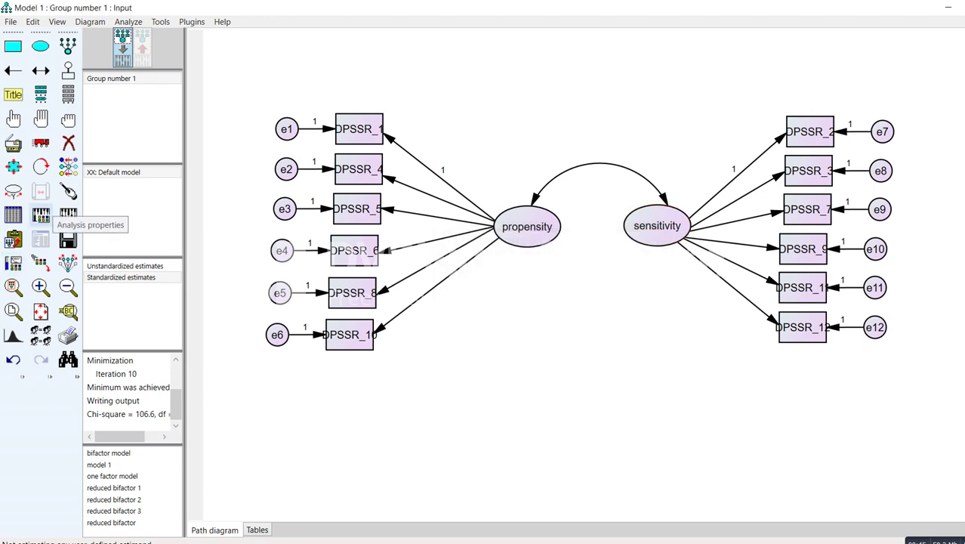
Review the estimation and output options in the analysis properties, and close the dialog.
click(40, 215)
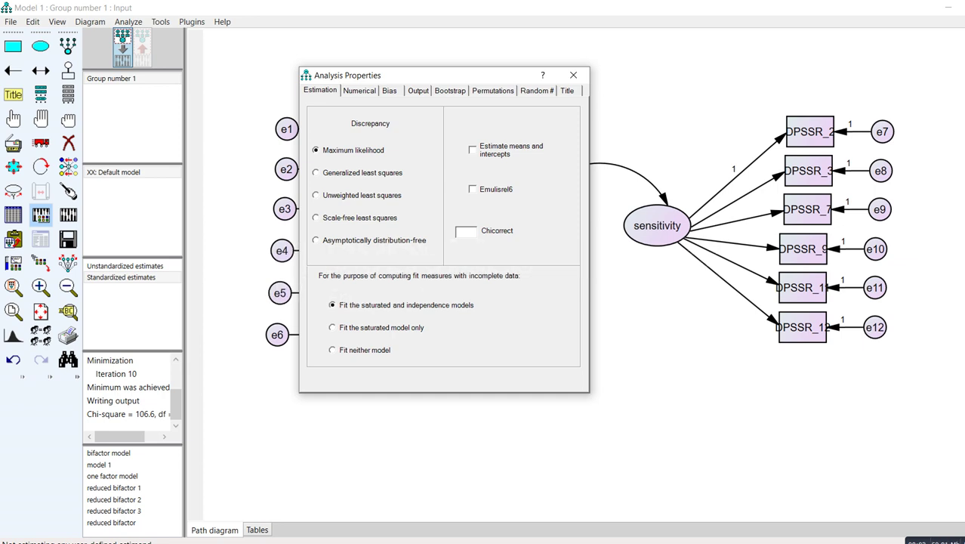
click(418, 91)
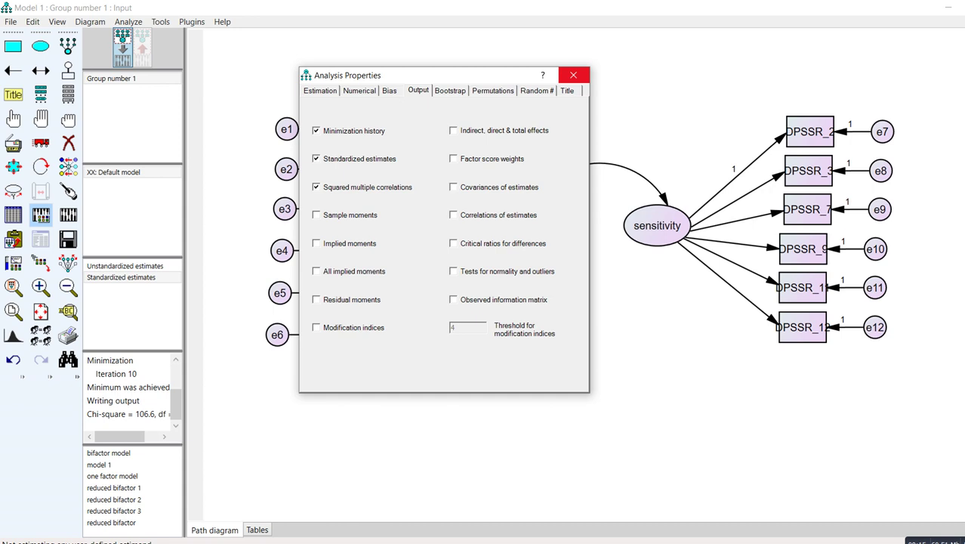
click(574, 75)
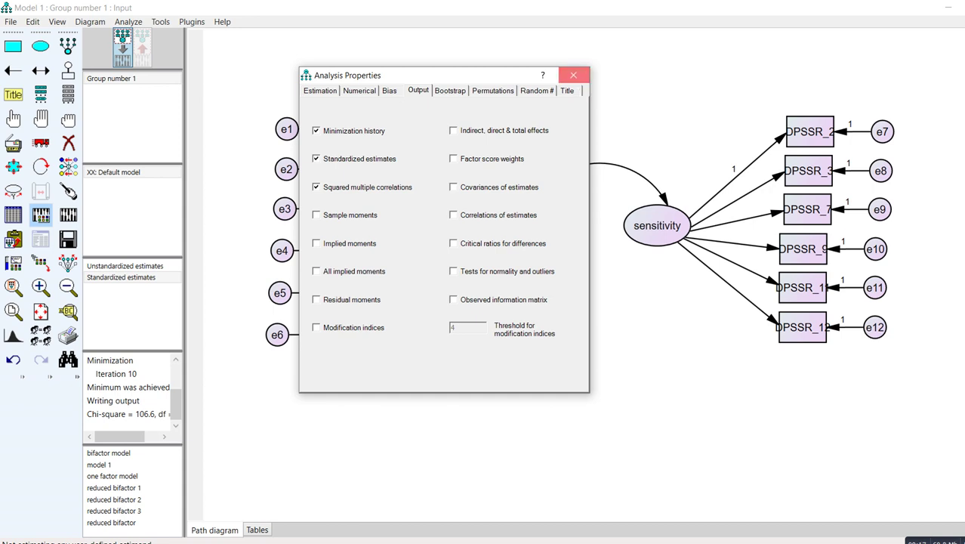
Save the path diagram as model 1 in the Disgust propensity scale folder, replacing the existing file.
click(11, 21)
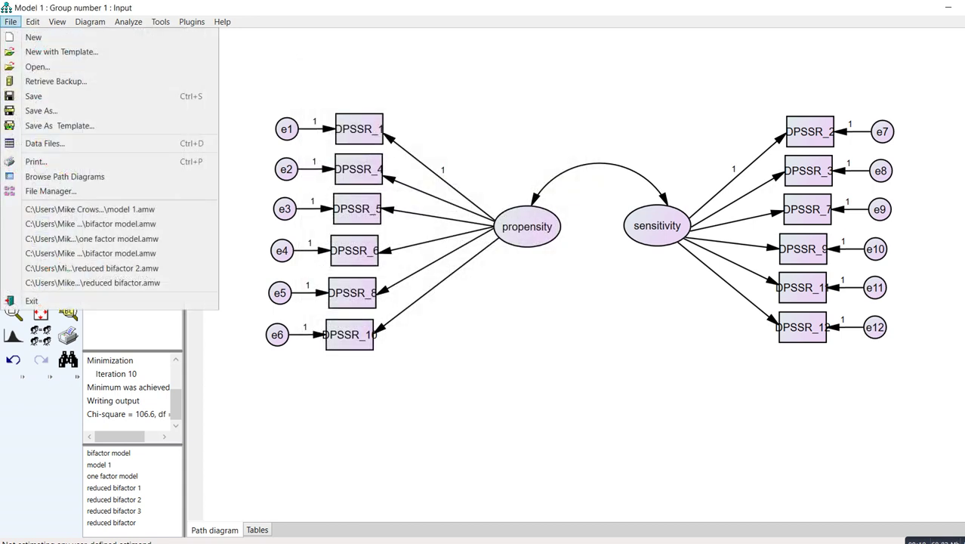
click(40, 95)
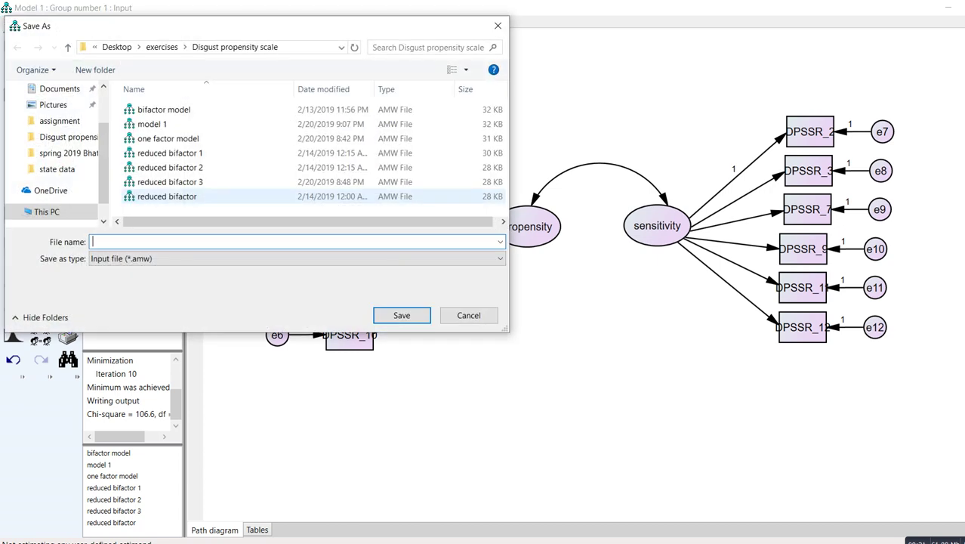
click(151, 123)
key(Return)
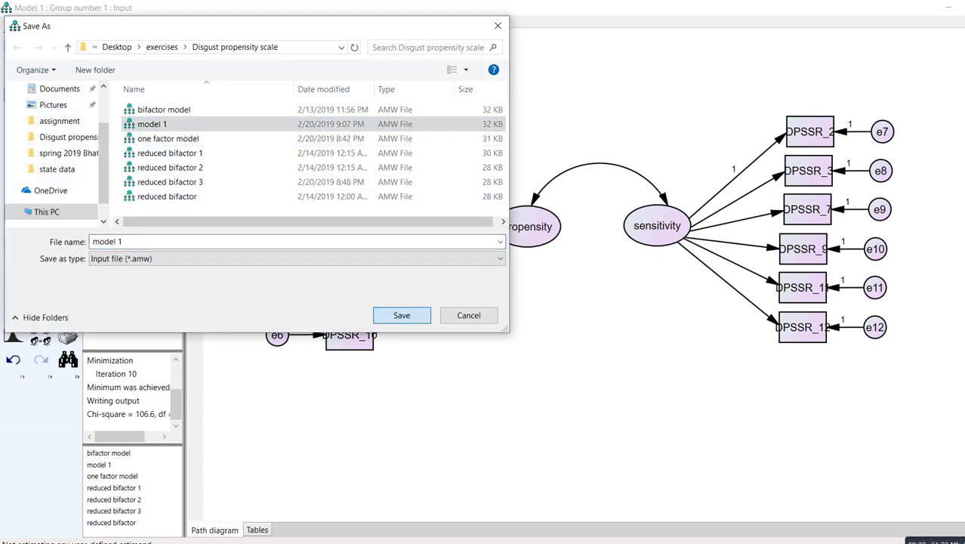
key(Return)
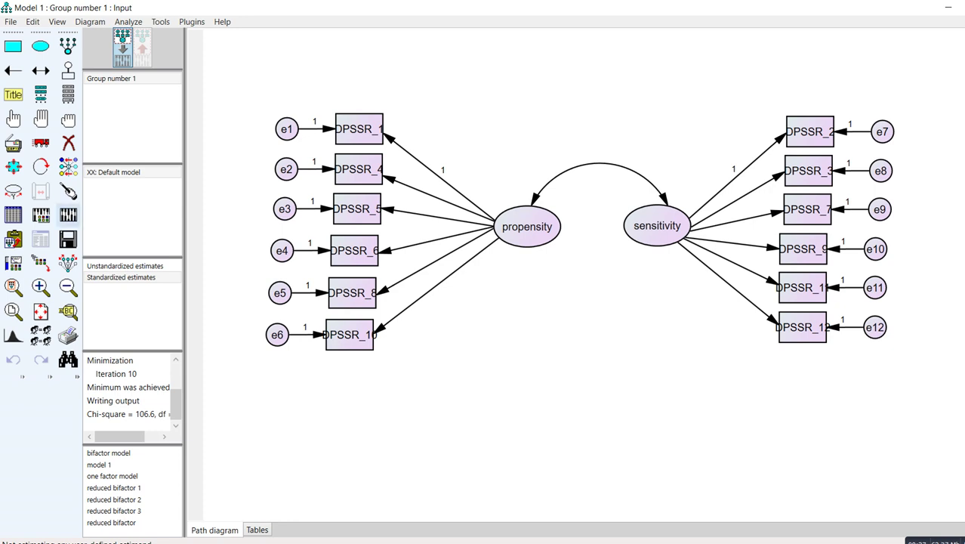
Calculate the estimates and display the unstandardized estimates on the output path diagram.
click(68, 215)
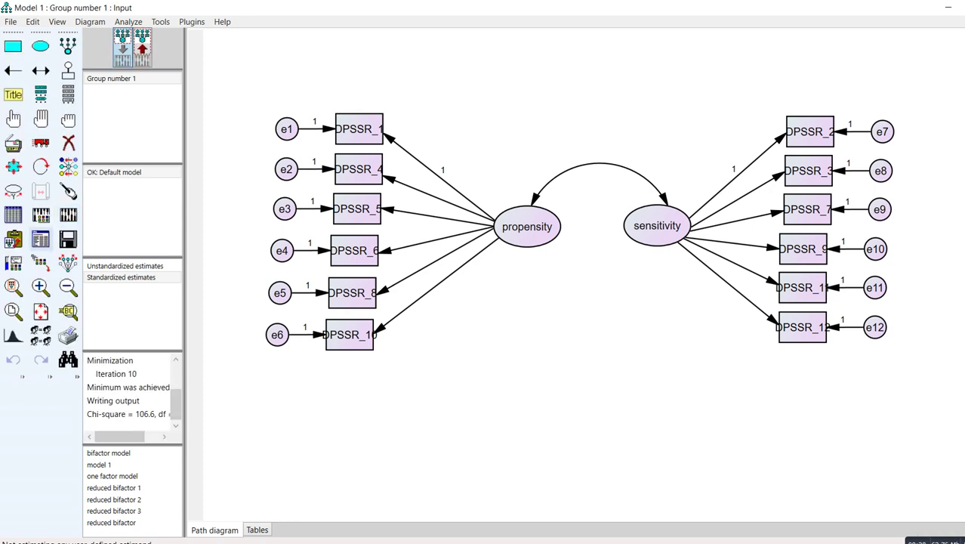
click(142, 49)
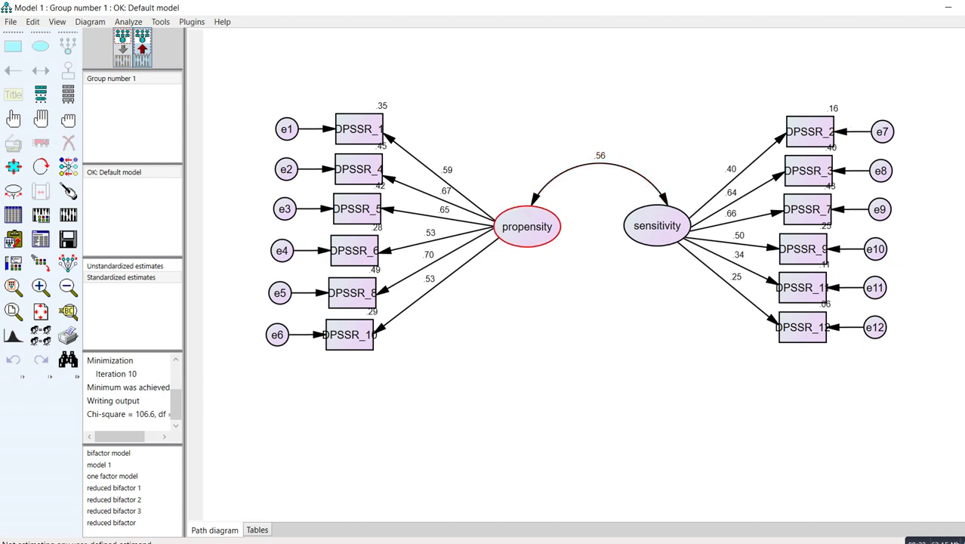
click(125, 266)
click(121, 266)
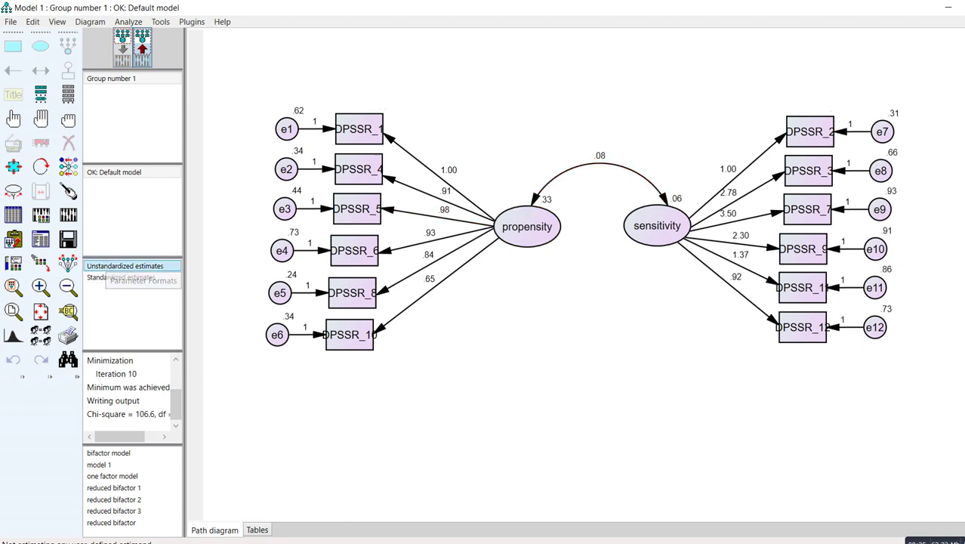
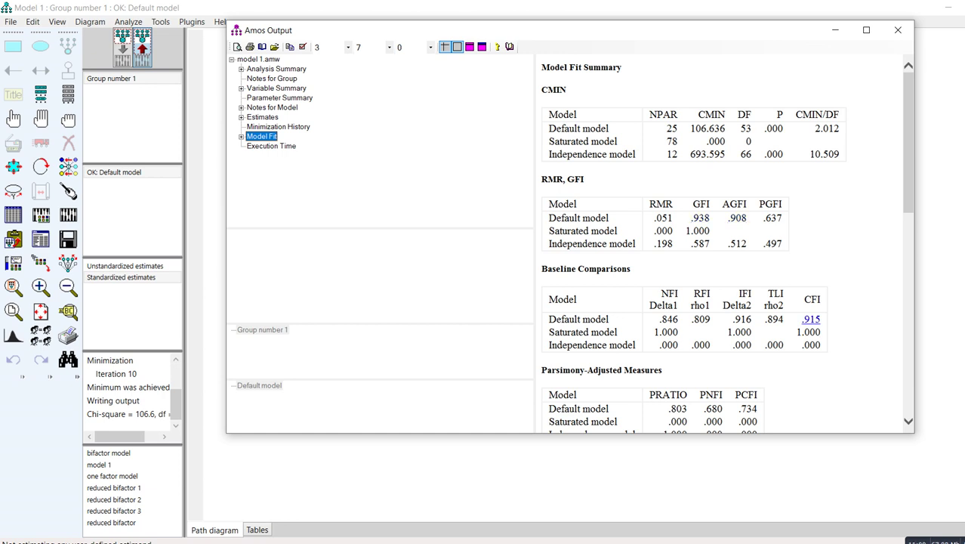
Examine the model fit summary of model 1, from CMIN and the baseline comparisons through RMSEA, AIC and ECVI.
scroll(808, 302, down, 1)
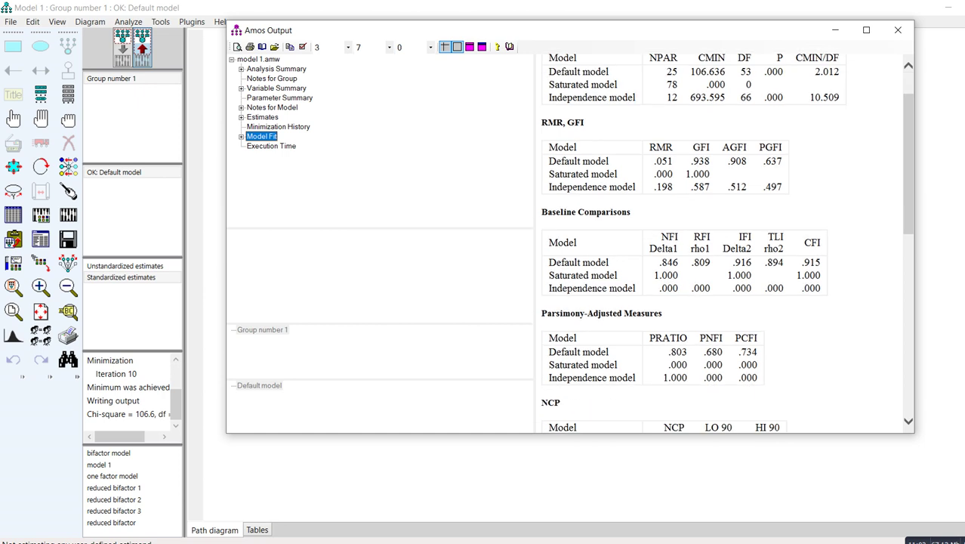
scroll(808, 302, down, 1)
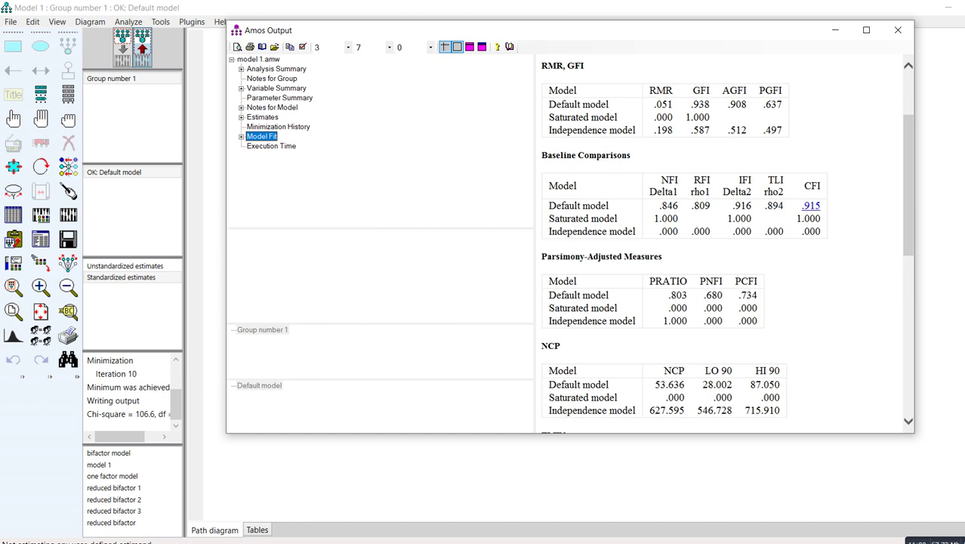
scroll(721, 242, down, 1)
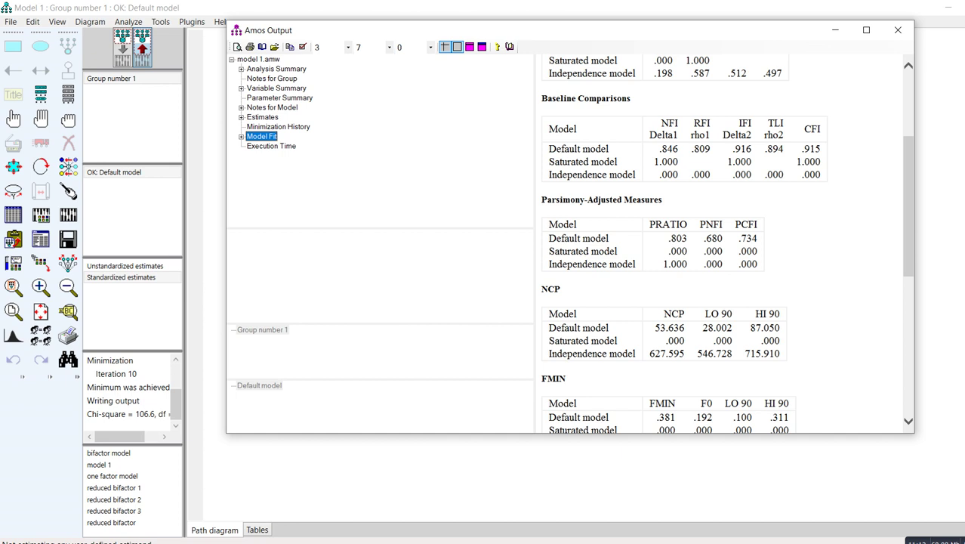
scroll(808, 161, down, 4)
scroll(676, 227, down, 1)
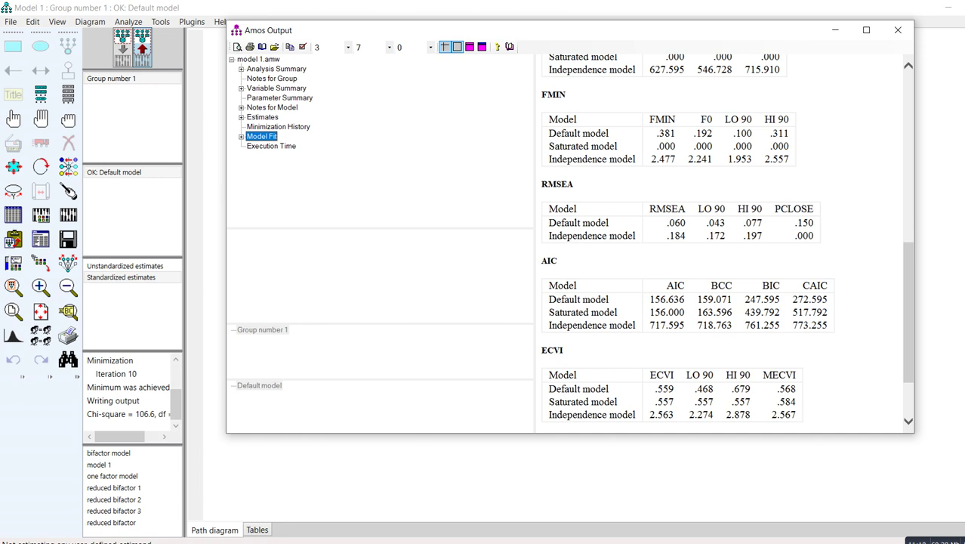
scroll(726, 237, down, 2)
scroll(726, 237, up, 1)
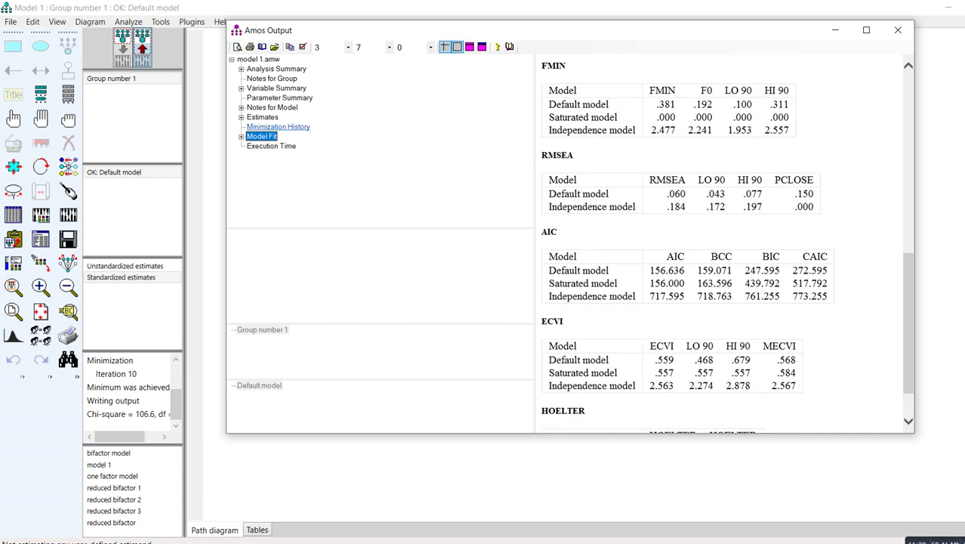
Examine the model 1 estimates, covering regression weights, standardized weights, factor covariance and correlation, variances and squared multiple correlations.
click(263, 117)
scroll(719, 241, up, 5)
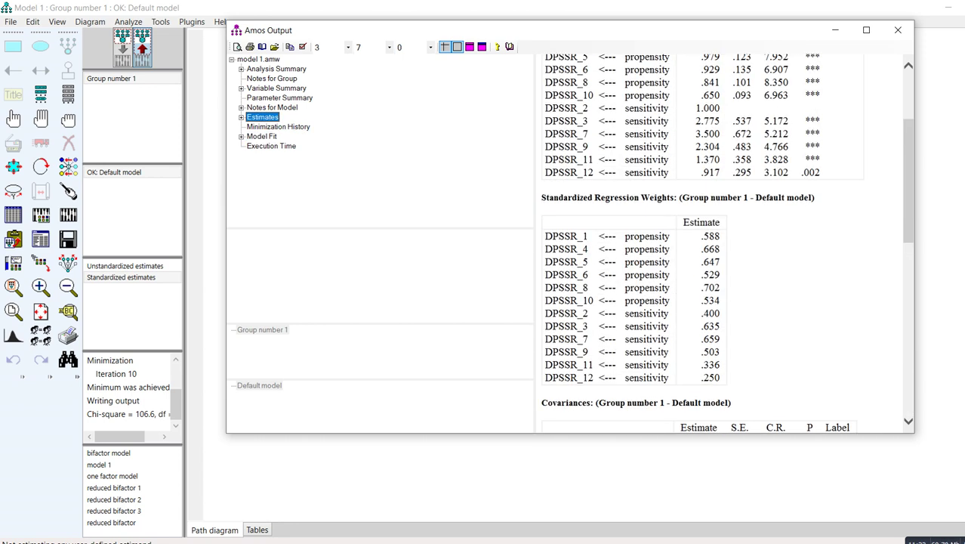
scroll(718, 242, up, 2)
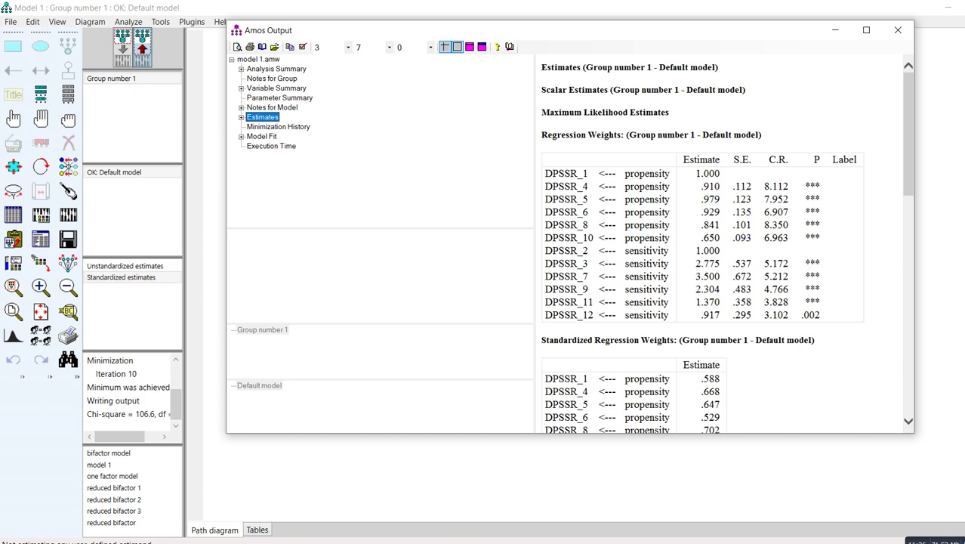
scroll(721, 242, down, 3)
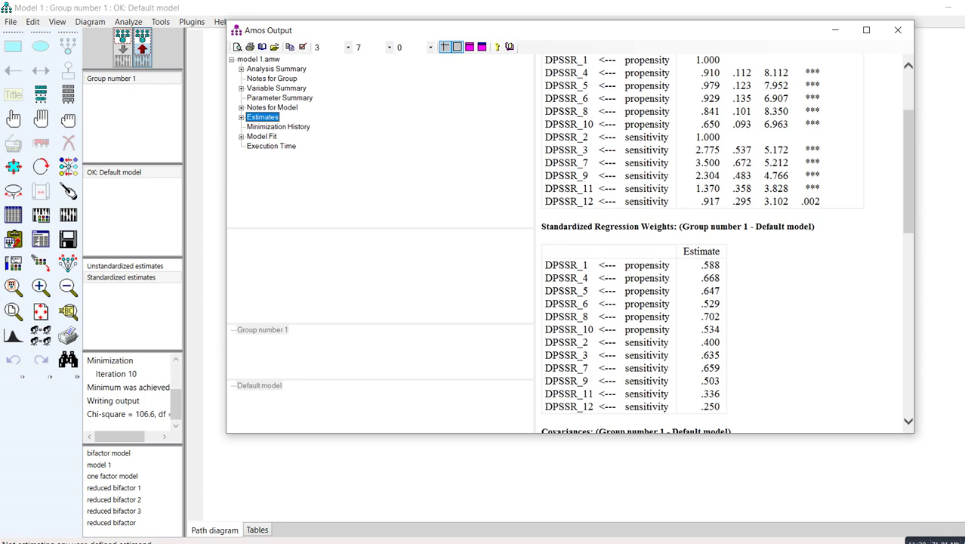
scroll(721, 242, down, 2)
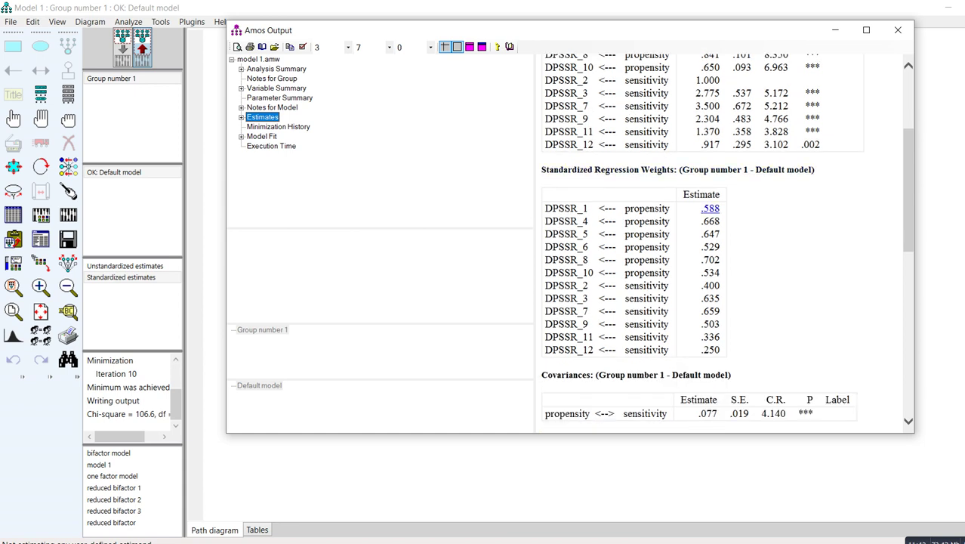
scroll(710, 287, down, 8)
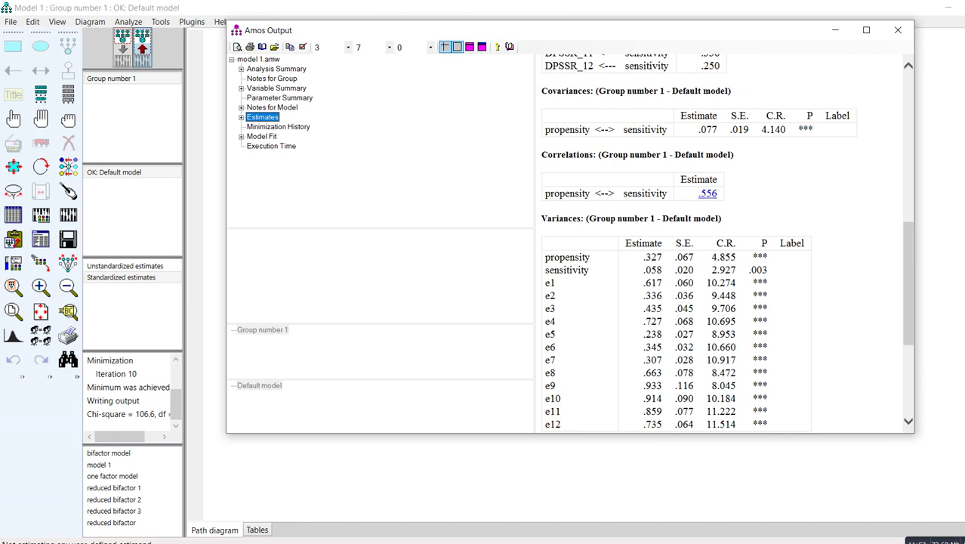
scroll(707, 193, down, 2)
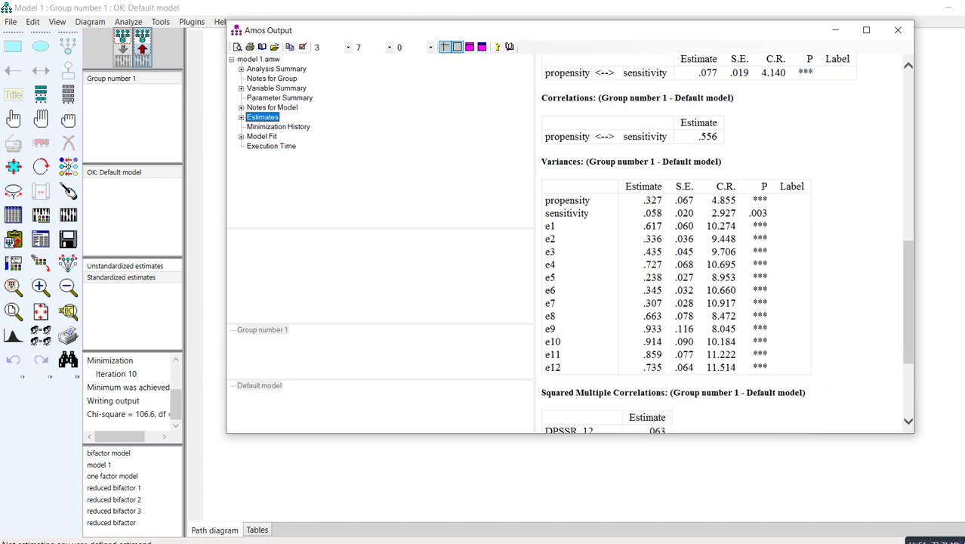
scroll(721, 242, down, 4)
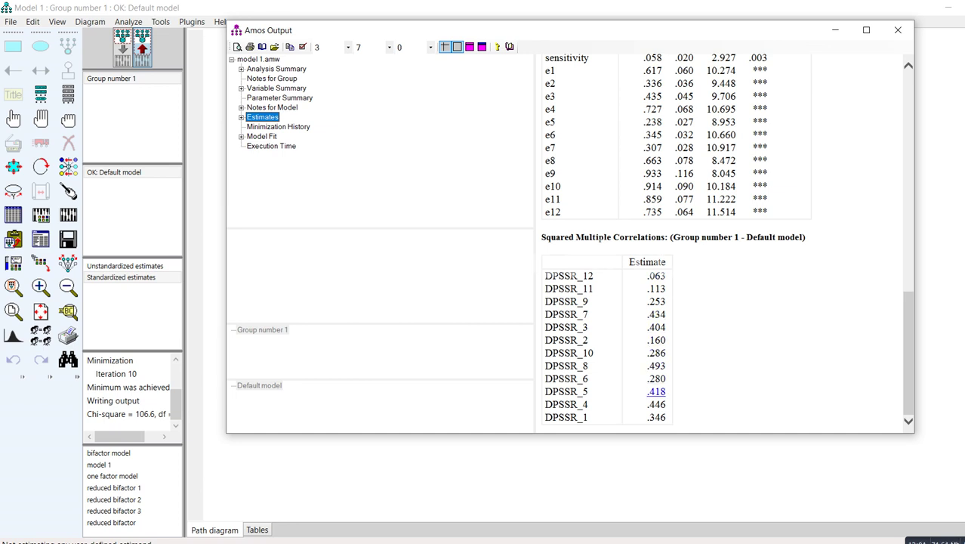
Move the output window off the path diagram to compare the squared multiple correlations with it, and close the output.
drag(377, 30, 403, 146)
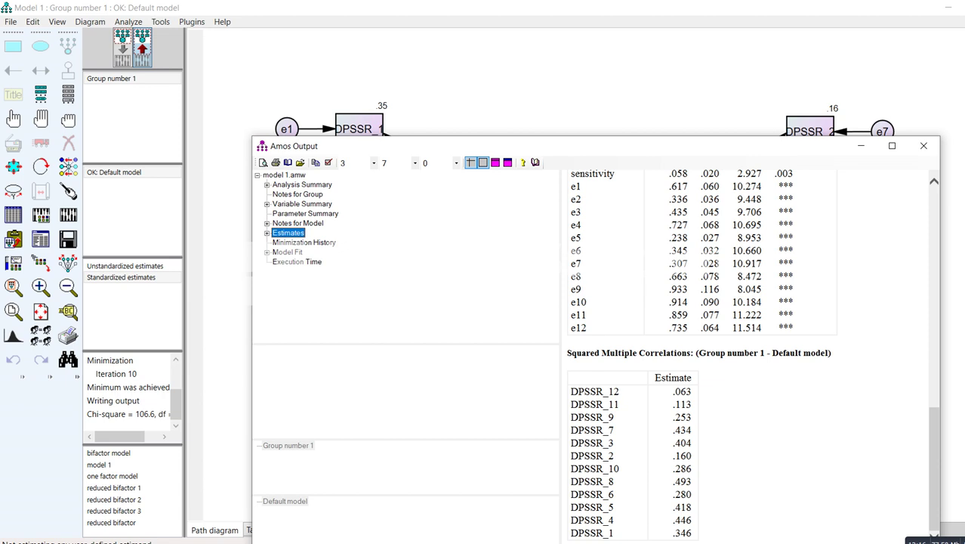
drag(403, 146, 367, 49)
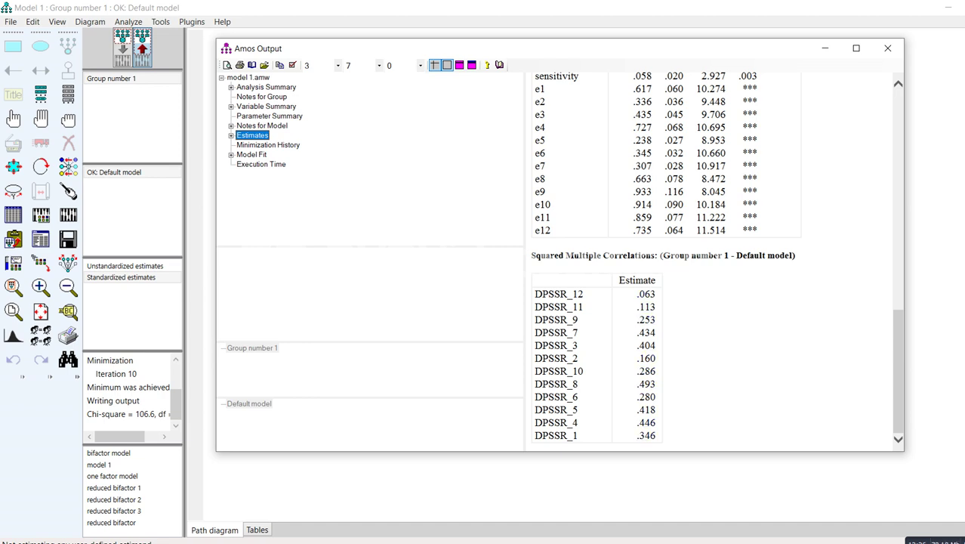
drag(378, 49, 431, 161)
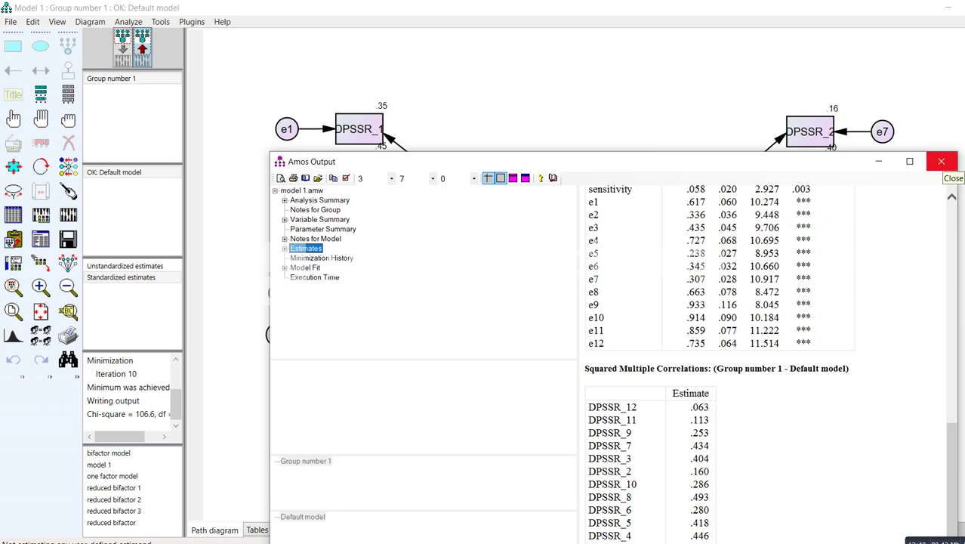
click(941, 160)
Switch to the journal article in the browser, highlight the passage on item 11's factor loading, and return to Amos.
key(alt+Tab)
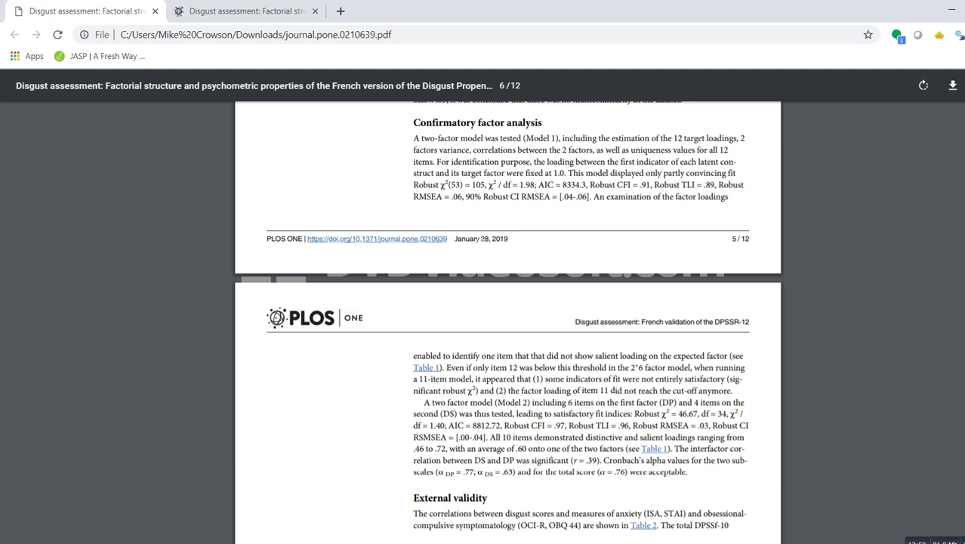
drag(545, 390, 697, 390)
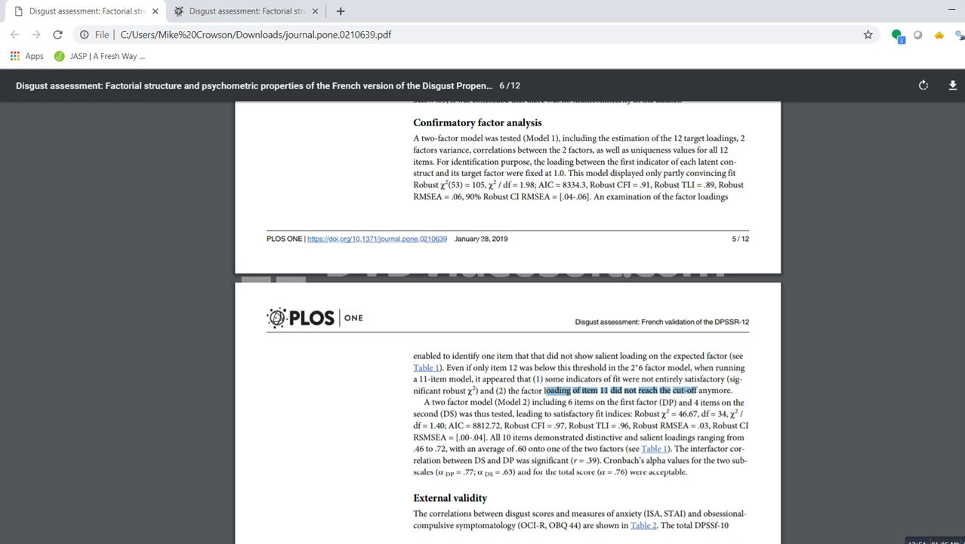
key(alt+Tab)
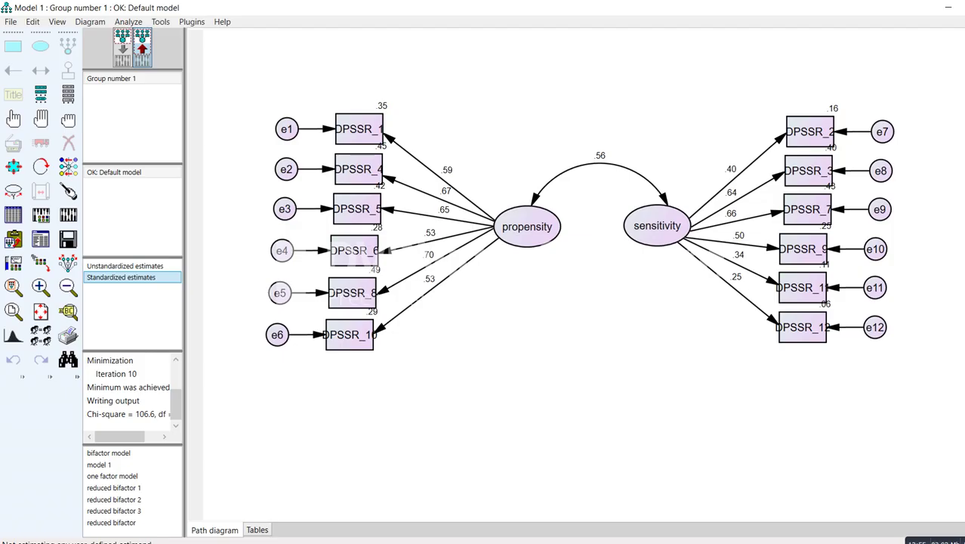
Return to the input path diagram and delete the DPSSR_11 indicator and its error term e11.
click(122, 47)
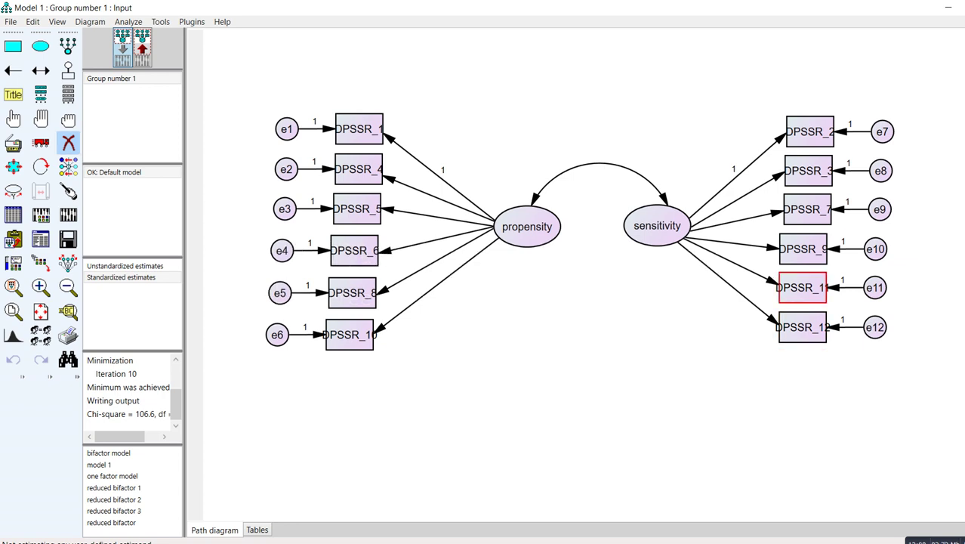
click(802, 287)
click(875, 287)
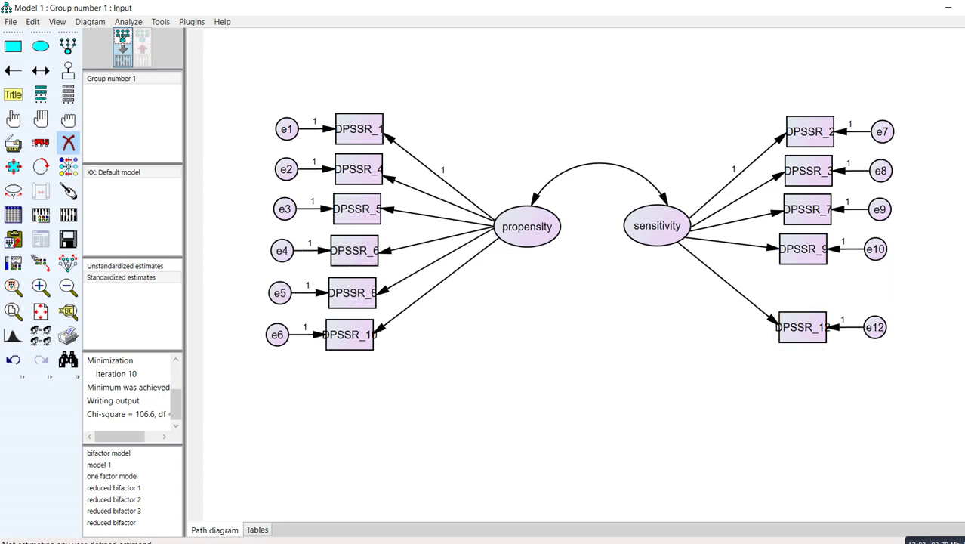
Save the reduced path diagram under the new name model 1a in the Disgust propensity scale folder.
click(11, 21)
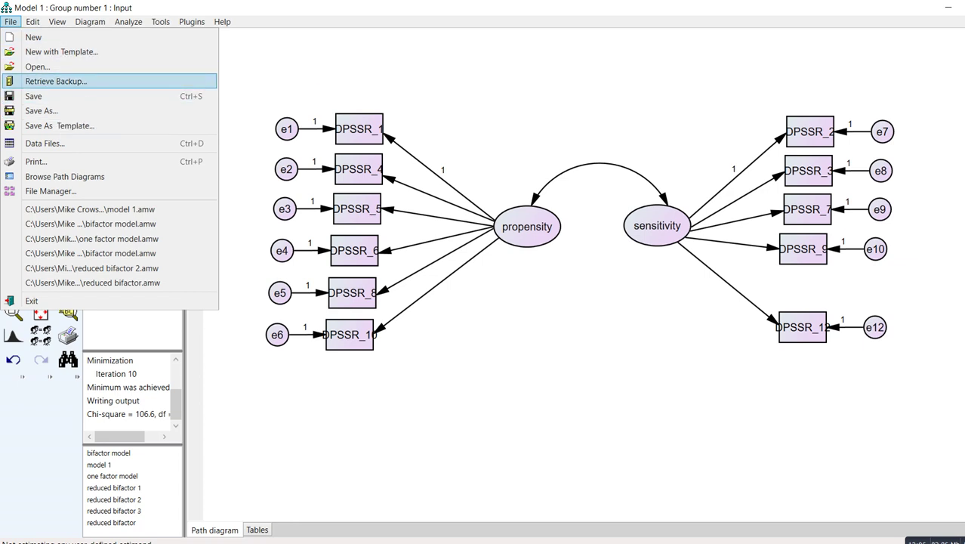
click(42, 111)
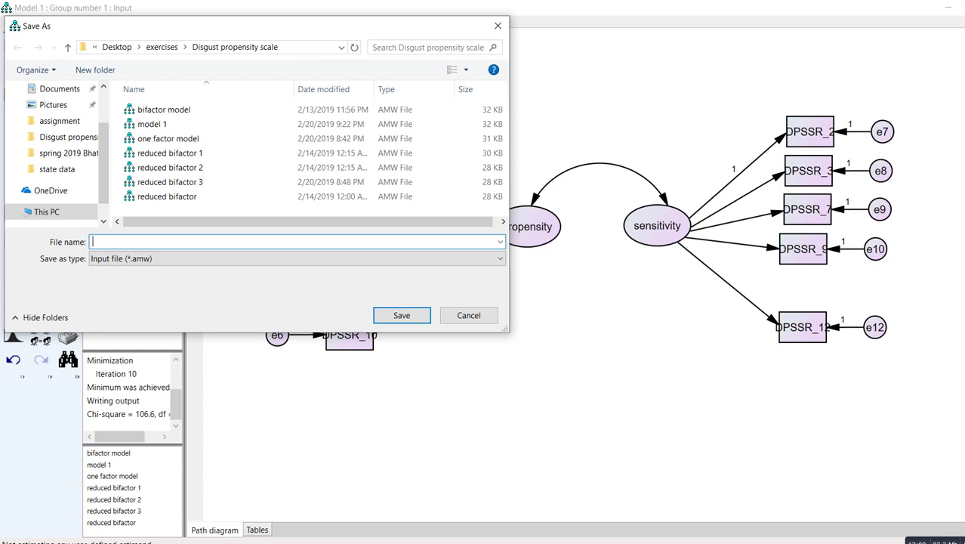
text(model 1a)
click(401, 315)
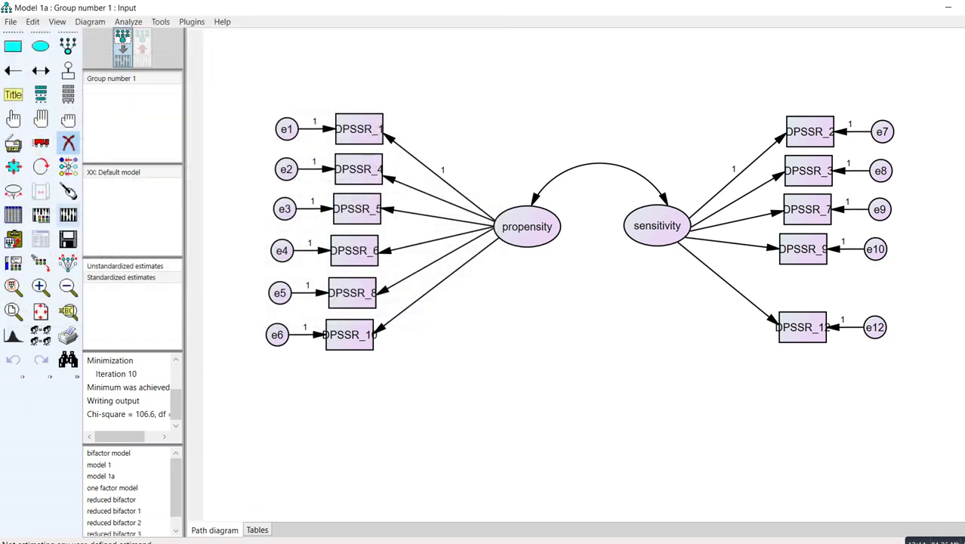
Calculate the estimates for model 1a and review its model fit summary in the text output.
click(68, 218)
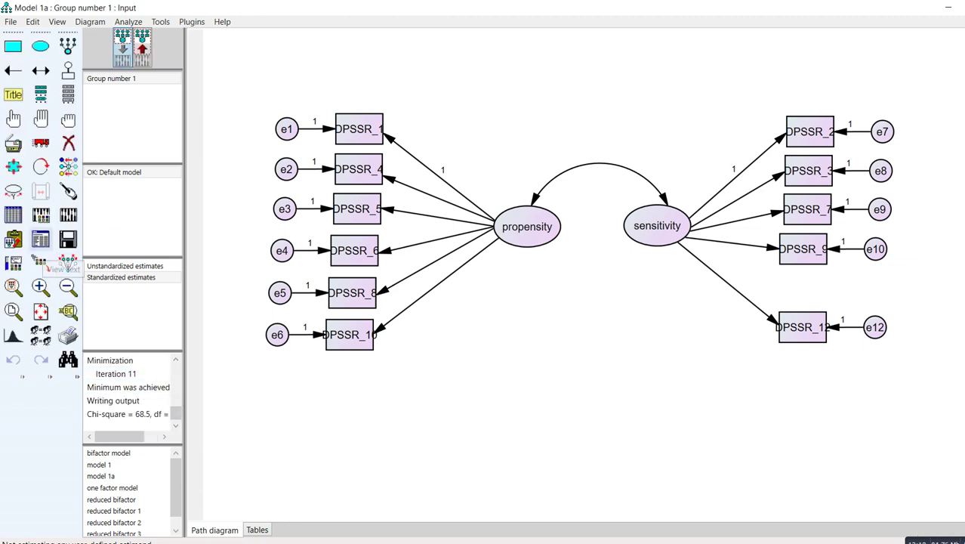
click(41, 261)
click(305, 267)
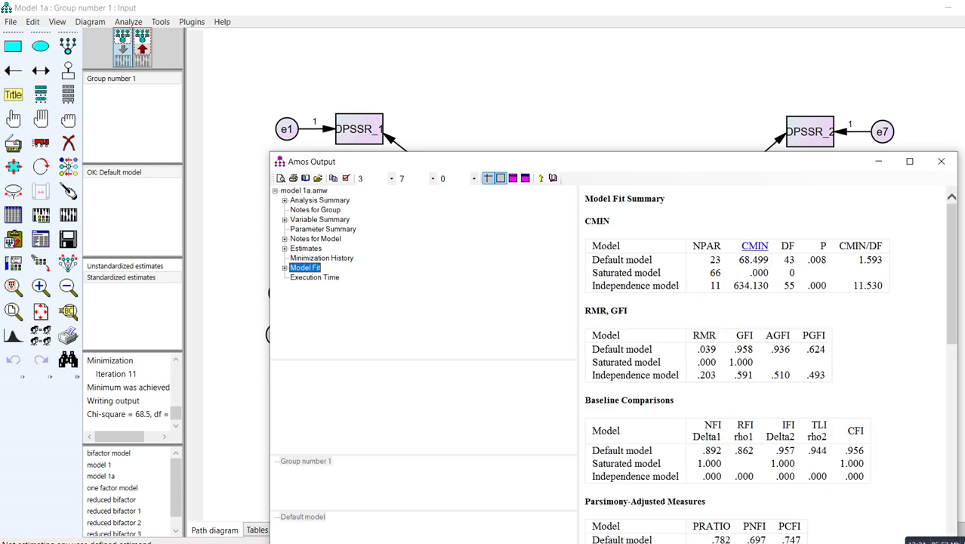
scroll(854, 337, down, 3)
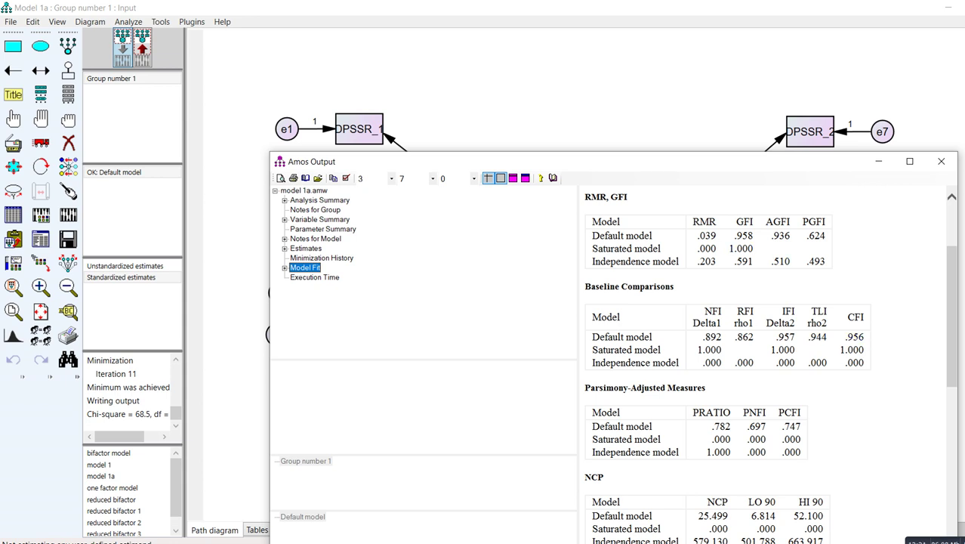
scroll(762, 362, down, 10)
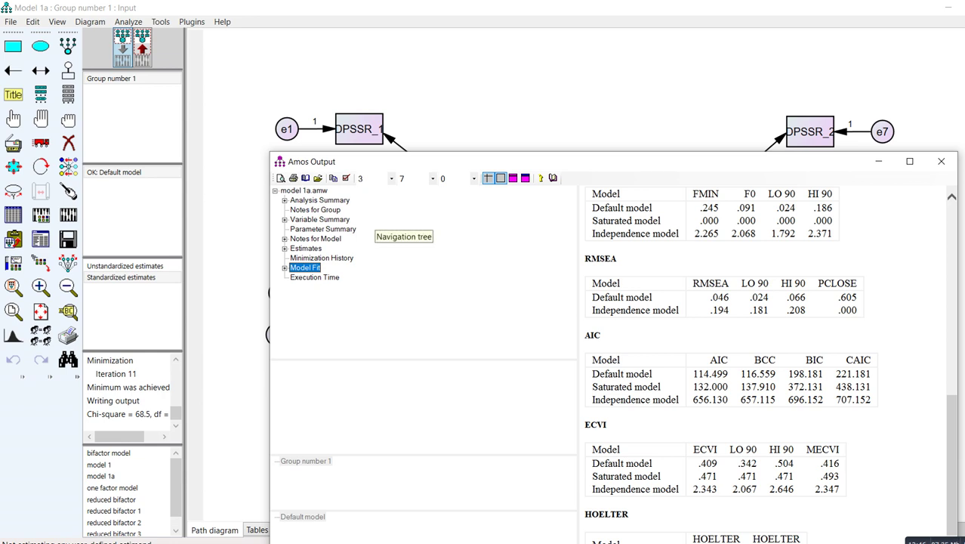
Examine the model 1a estimates, covering regression weights, standardized weights, factor correlation, variances and squared multiple correlations.
click(306, 248)
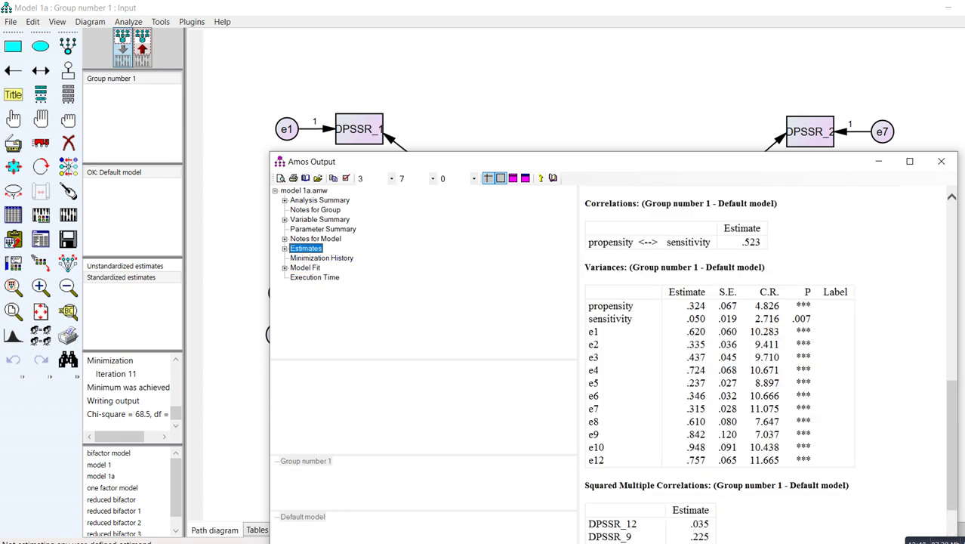
scroll(755, 355, up, 10)
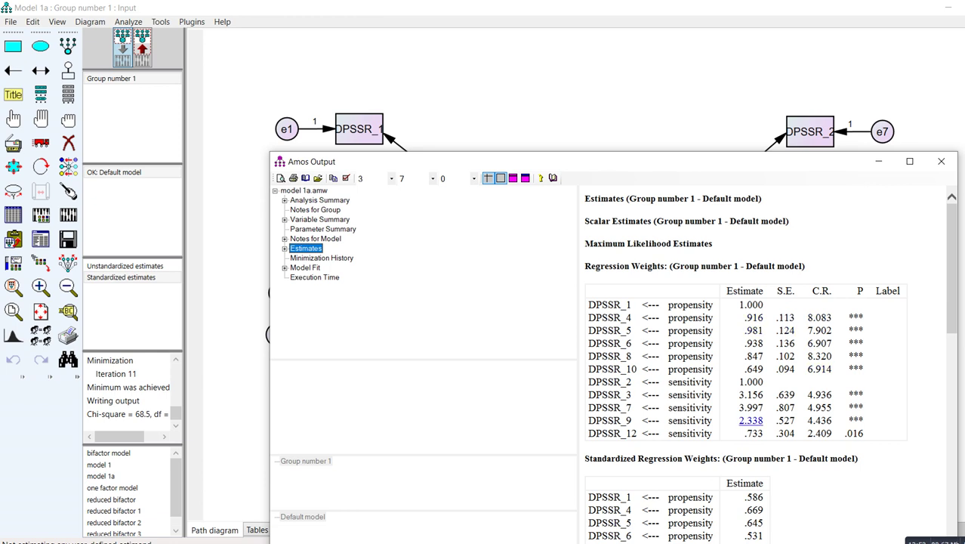
scroll(819, 356, down, 4)
scroll(819, 187, down, 2)
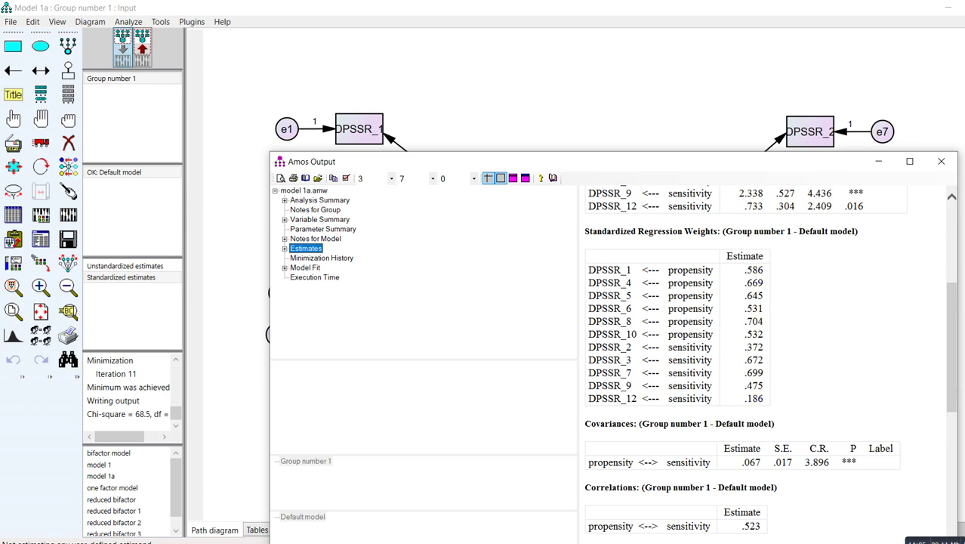
scroll(753, 270, down, 1)
scroll(754, 340, down, 6)
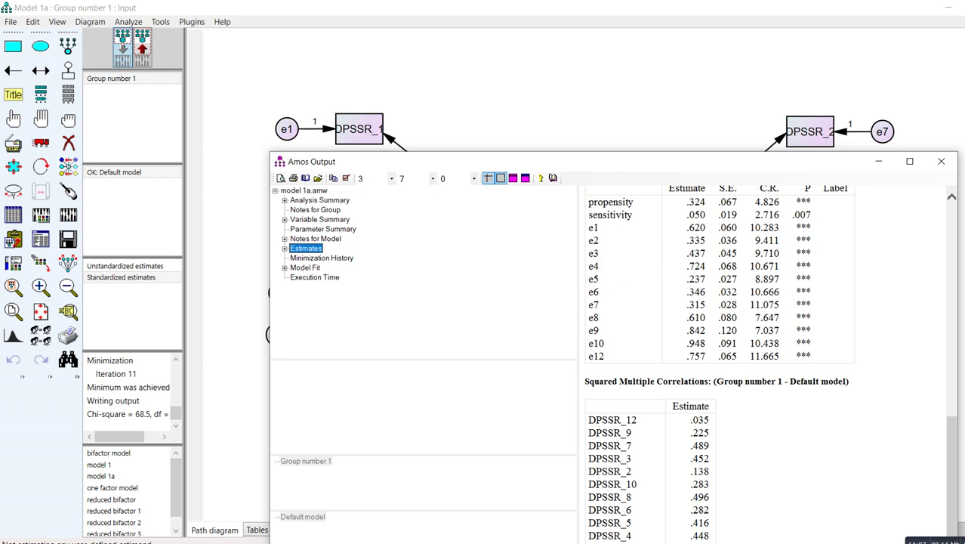
drag(529, 160, 538, 42)
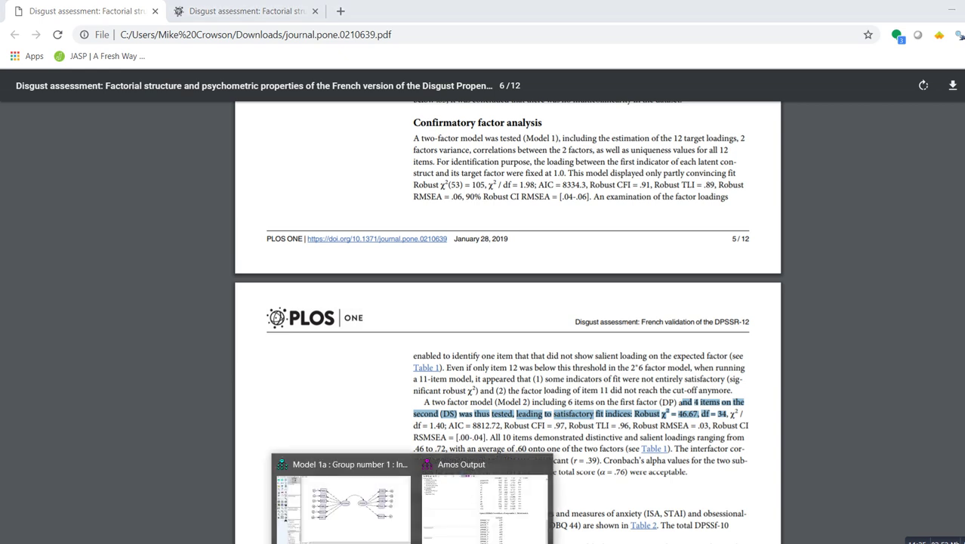
Switch from the article back to the model 1a path diagram in Amos, and delete the DPSSR_12 indicator and its error term e12.
click(344, 496)
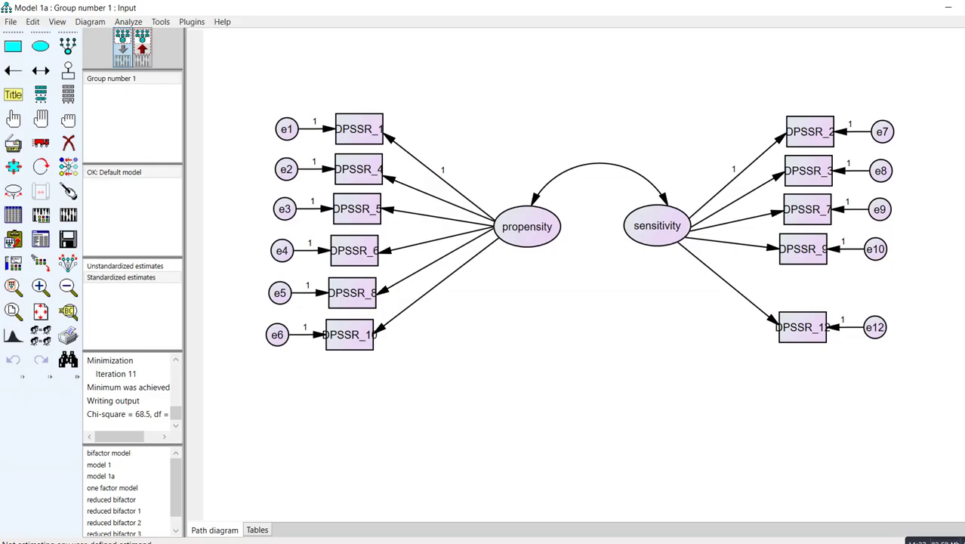
key(Delete)
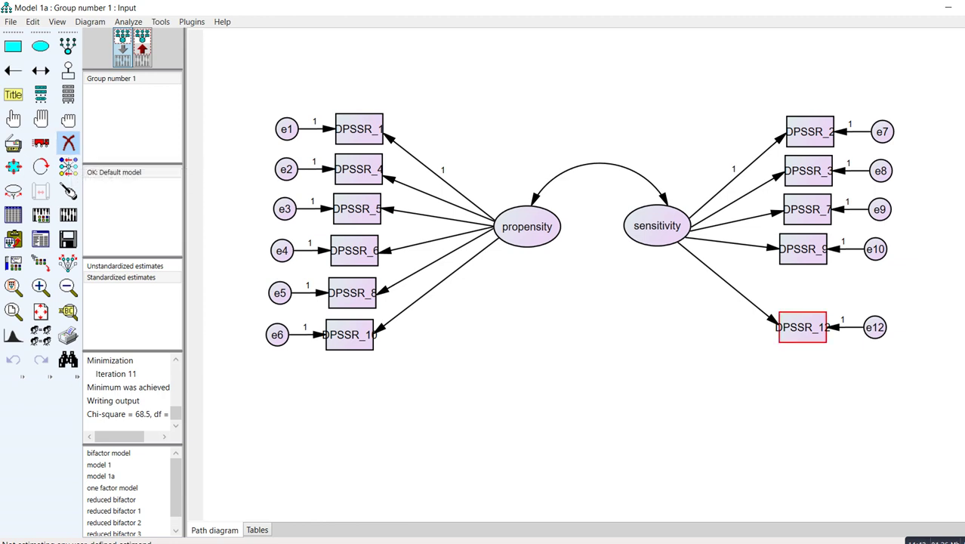
click(803, 327)
click(874, 327)
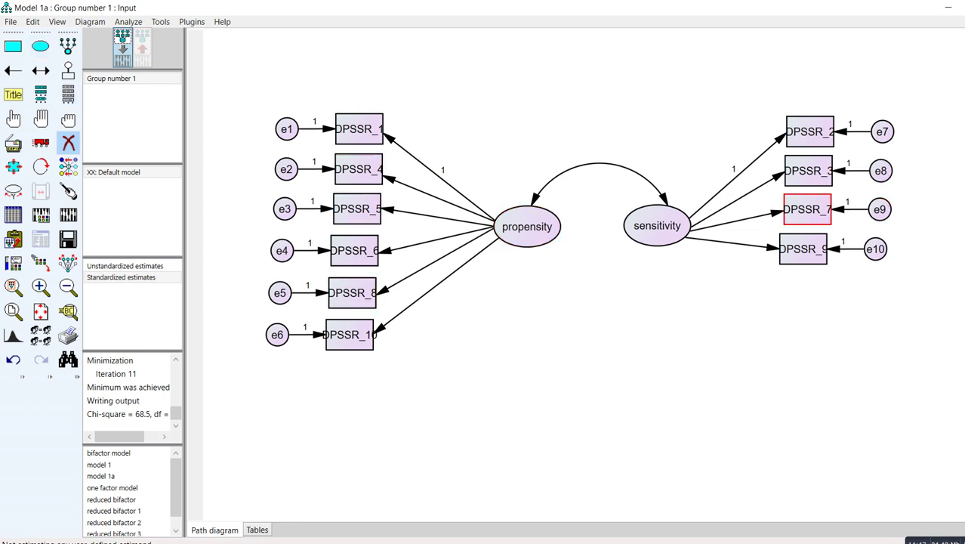
Save the reduced path diagram under the new name model 2 in the Disgust propensity scale folder.
click(11, 21)
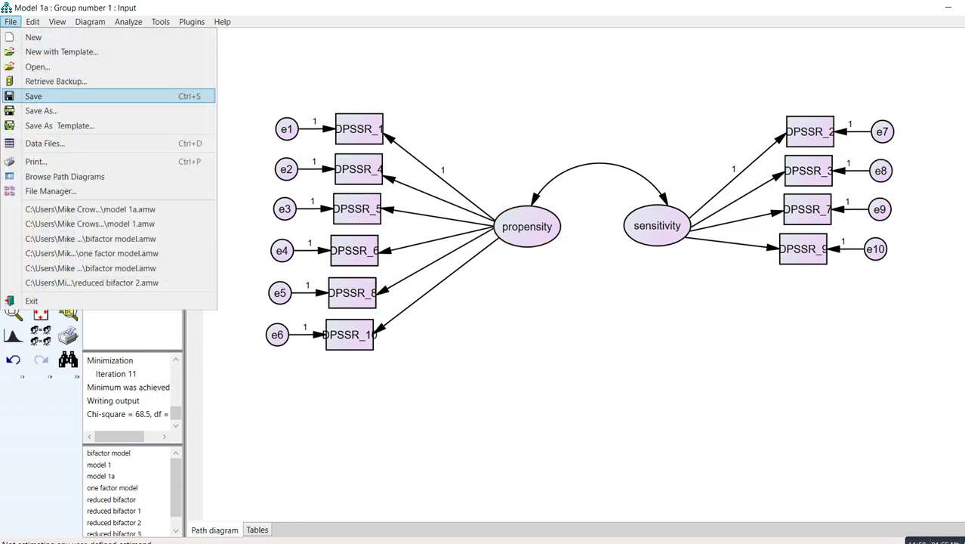
click(41, 113)
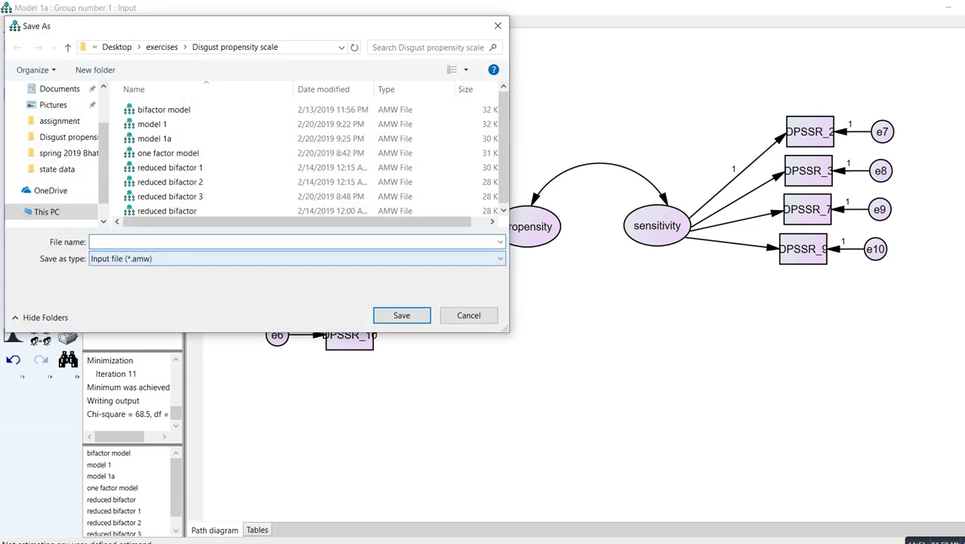
text(model 2)
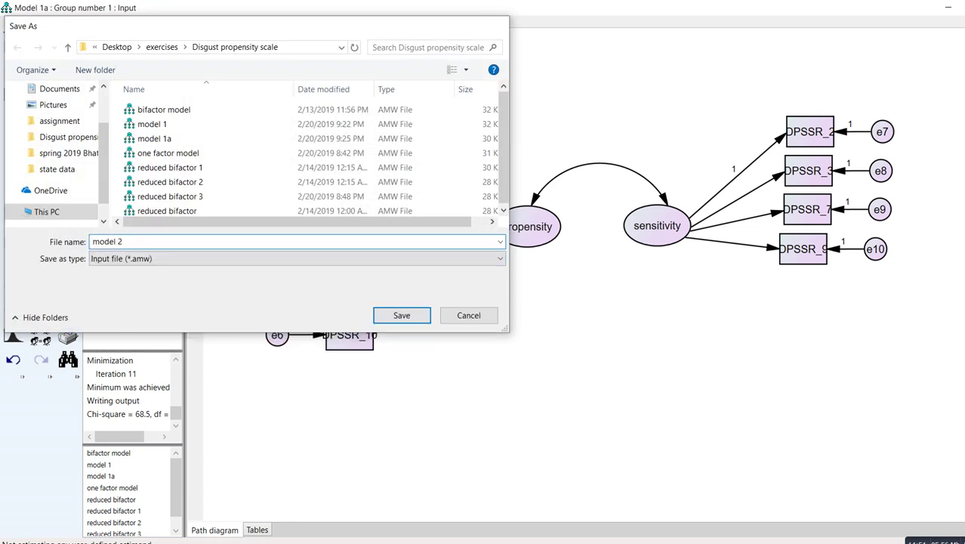
key(Return)
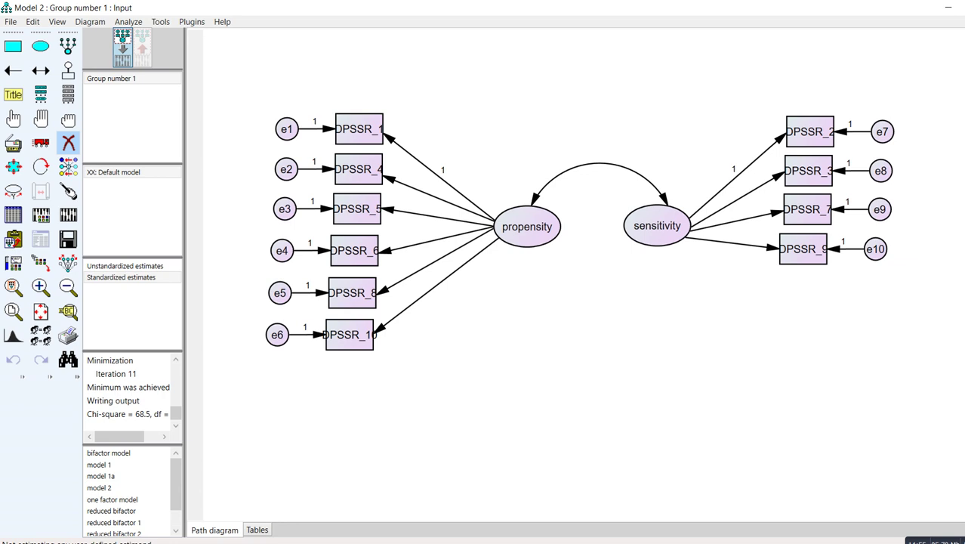
Calculate the estimates for model 2, review its model fit summary down to RMSEA and AIC, and close the output.
click(68, 215)
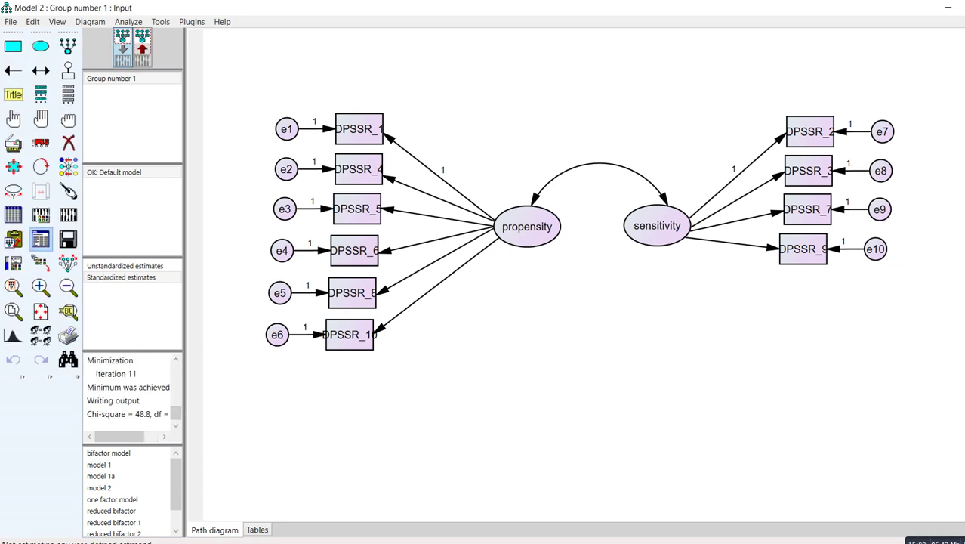
click(40, 239)
click(314, 148)
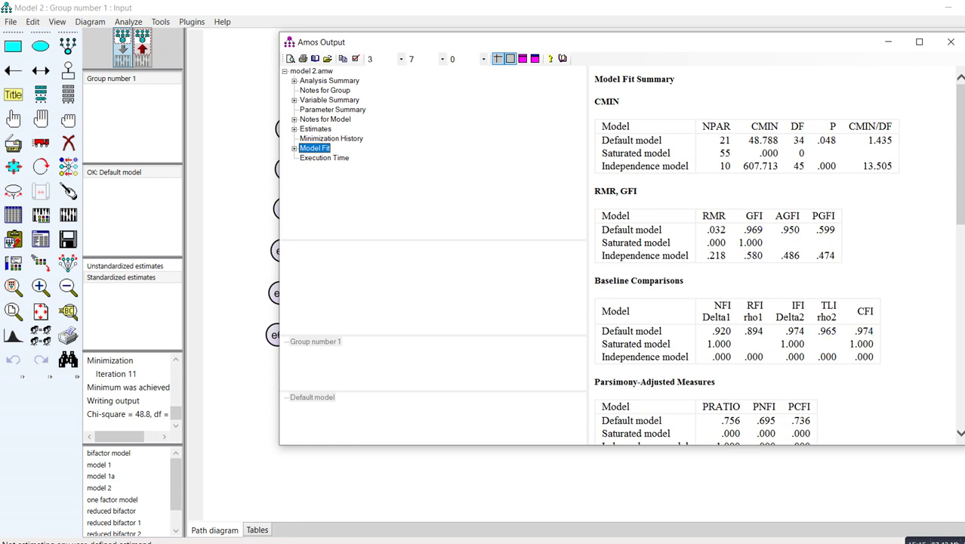
scroll(790, 232, down, 3)
scroll(778, 257, down, 2)
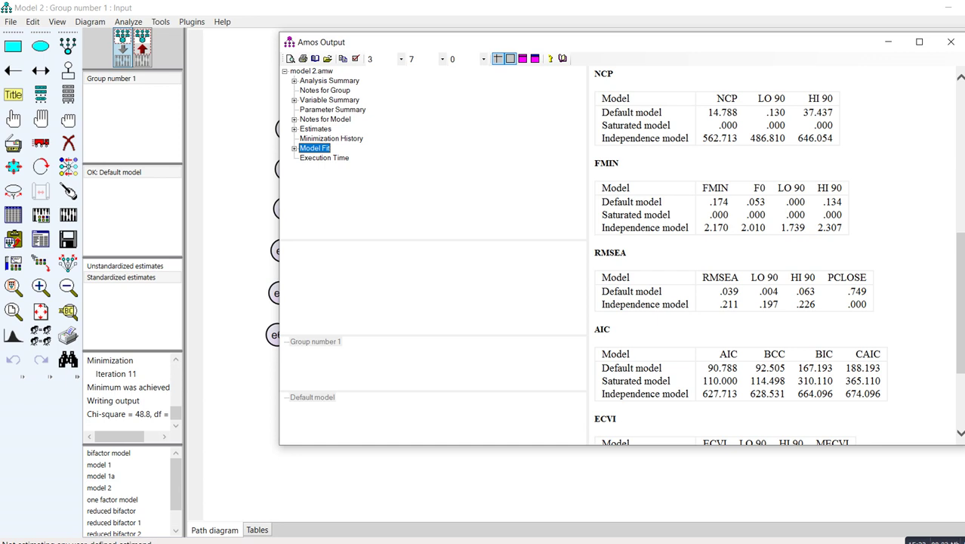
key(alt+F4)
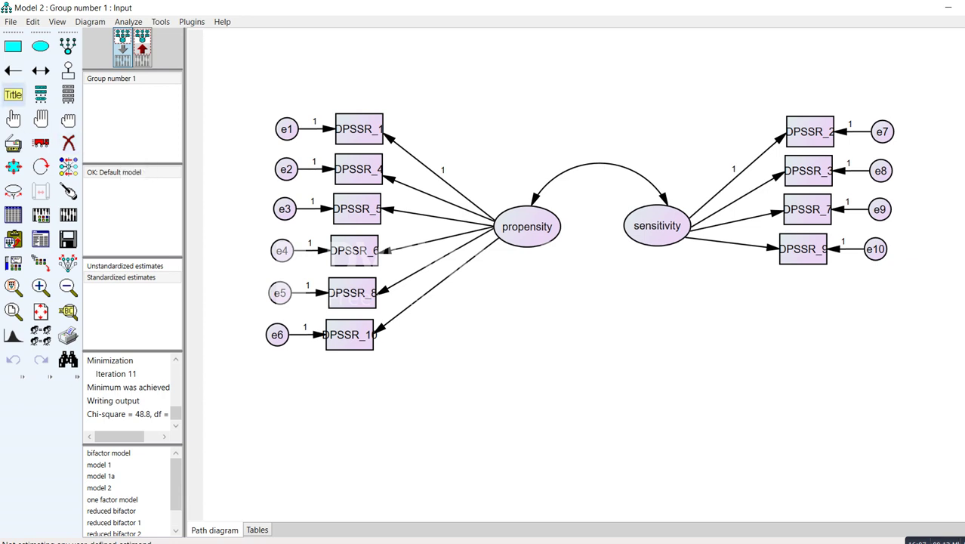
Open the saved model 1 path diagram from the Disgust propensity scale folder.
click(10, 21)
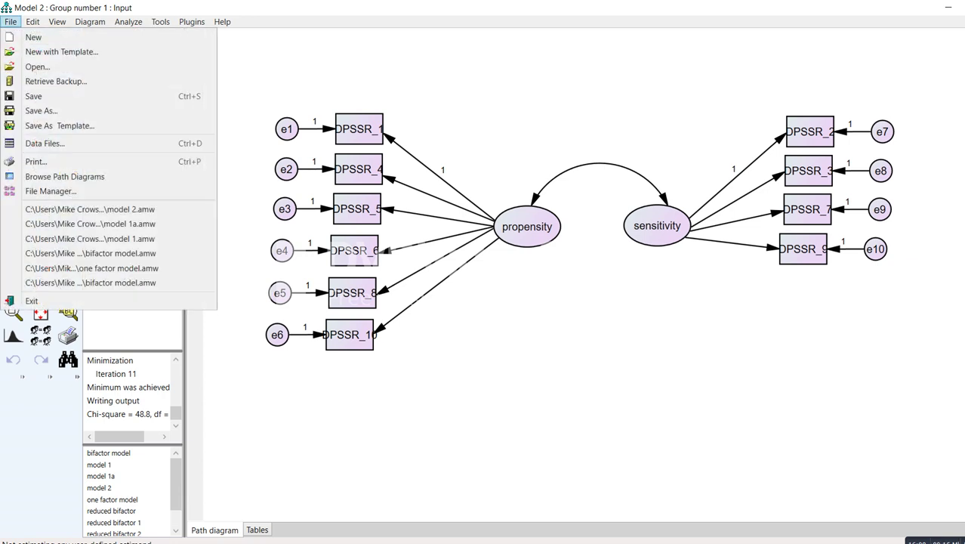
click(30, 67)
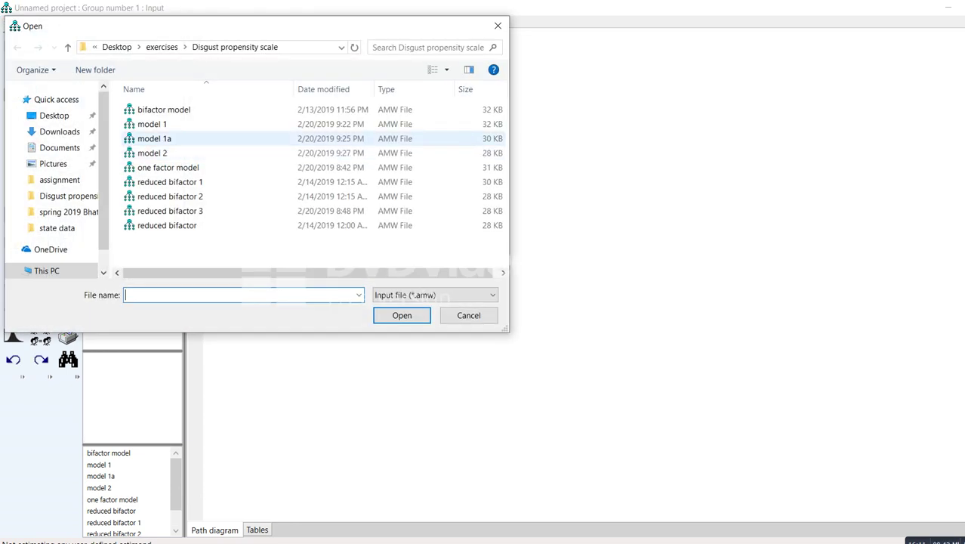
double_click(161, 124)
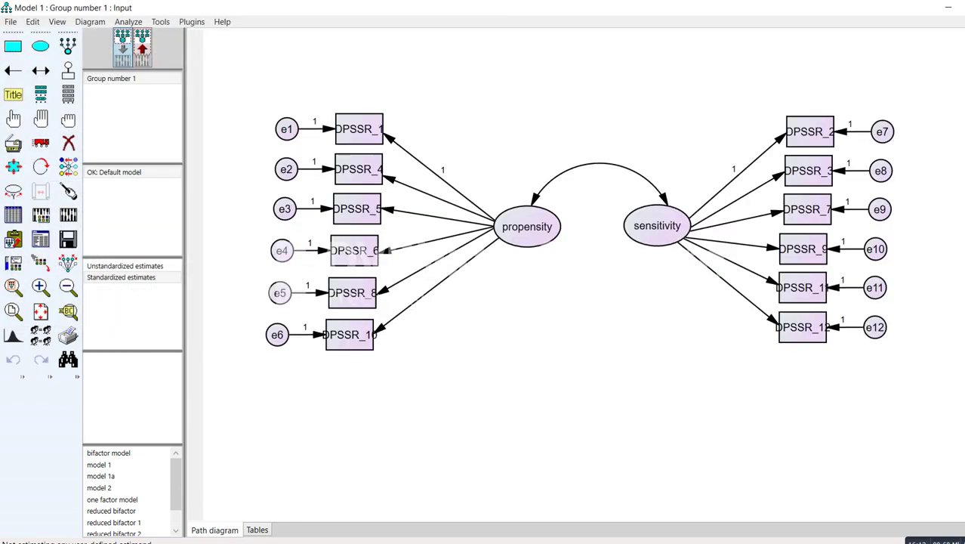
Delete the sensitivity factor from the diagram and move the propensity factor midway between the two columns of indicators.
key(Delete)
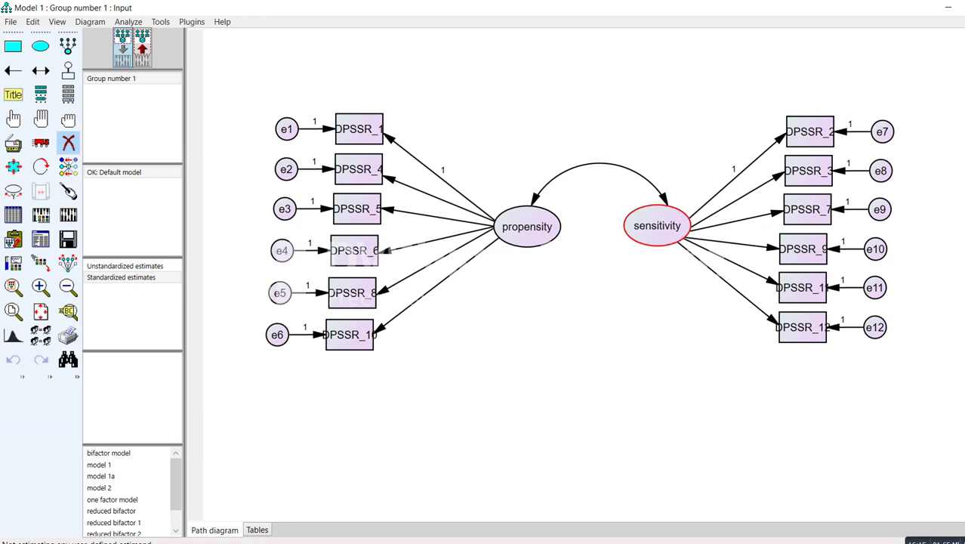
click(657, 225)
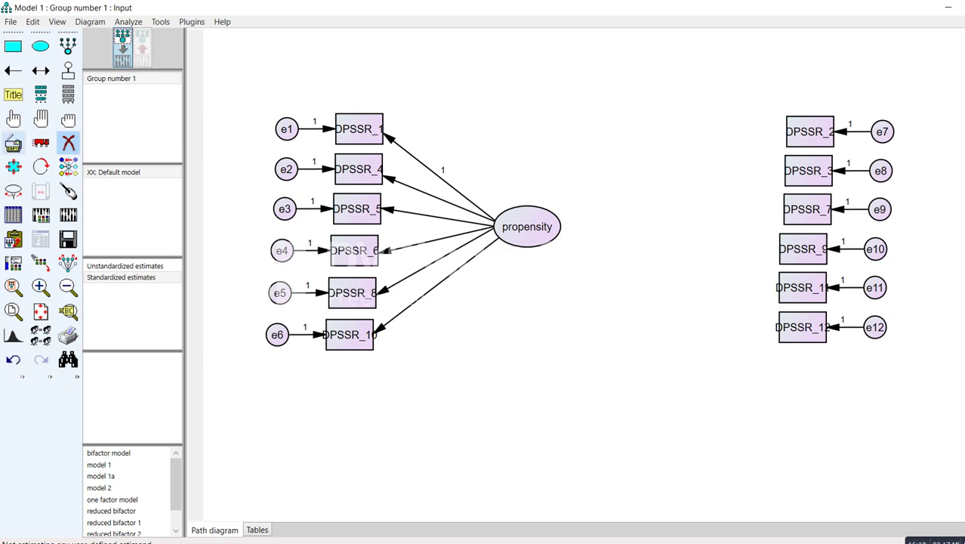
click(40, 142)
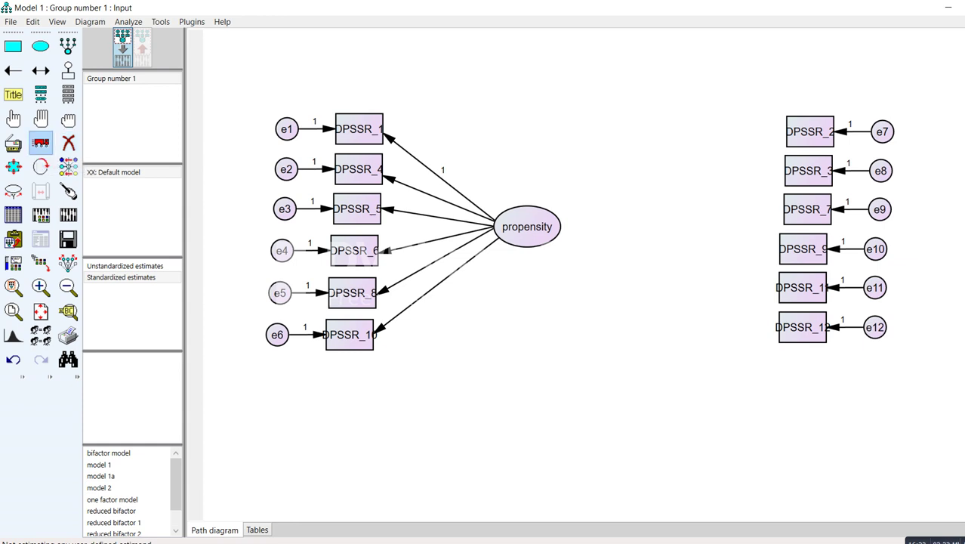
drag(527, 227, 583, 231)
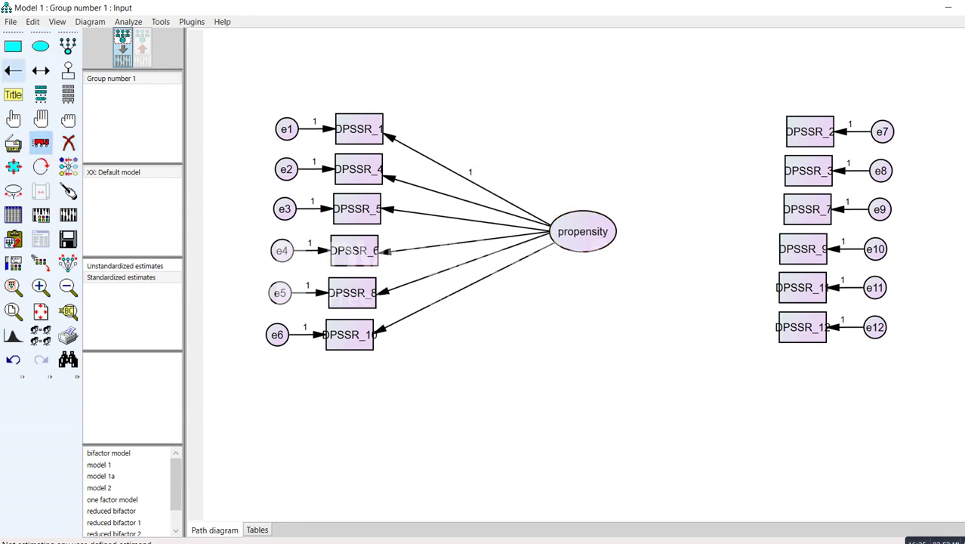
Draw single-headed paths from propensity to DPSSR_2, DPSSR_3, DPSSR_7, DPSSR_9, DPSSR_11 and DPSSR_12.
click(13, 70)
mouse_move(589, 228)
mouse_down()
mouse_move(765, 125)
mouse_move(808, 131)
mouse_up()
mouse_move(604, 228)
mouse_down()
mouse_move(771, 190)
mouse_move(805, 170)
mouse_up()
drag(596, 229, 806, 209)
mouse_move(600, 234)
mouse_down()
mouse_move(666, 259)
mouse_move(800, 249)
mouse_up()
drag(604, 234, 785, 281)
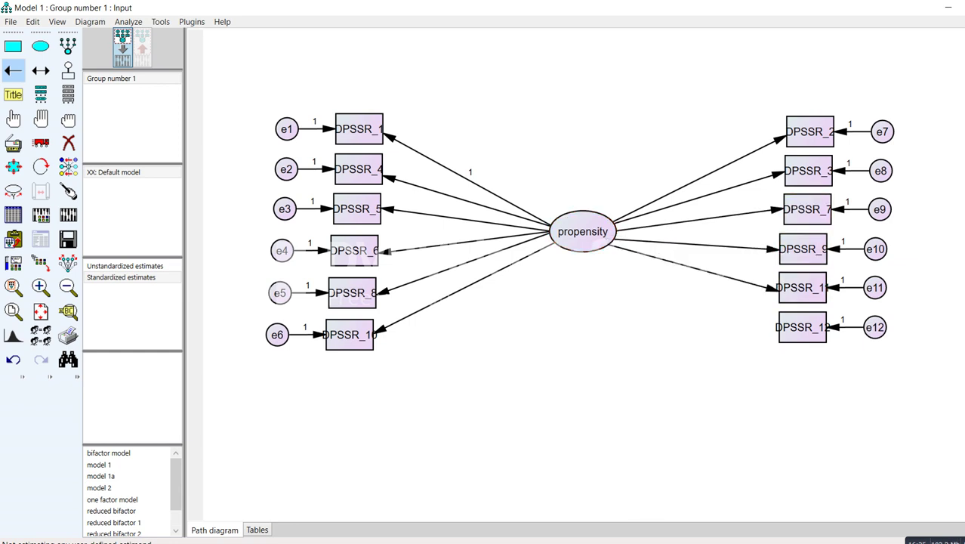
drag(604, 240, 789, 330)
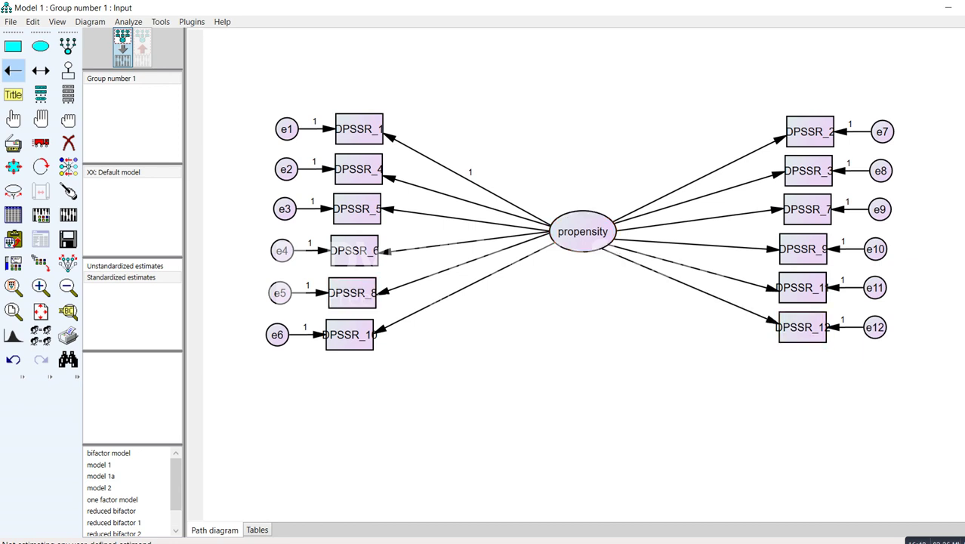
Save the single-factor path diagram under the new name one factor model 1a in the Disgust propensity scale folder.
click(11, 21)
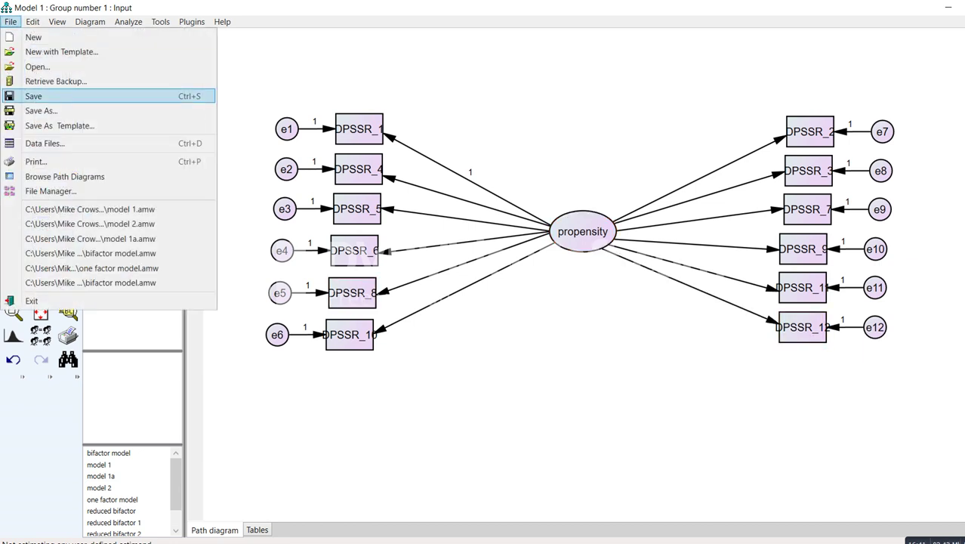
click(41, 110)
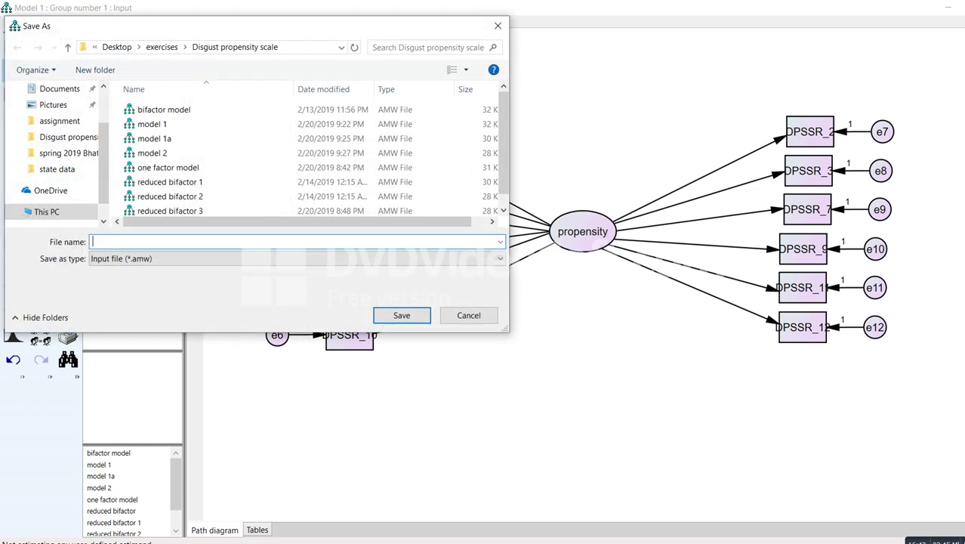
text(one fac)
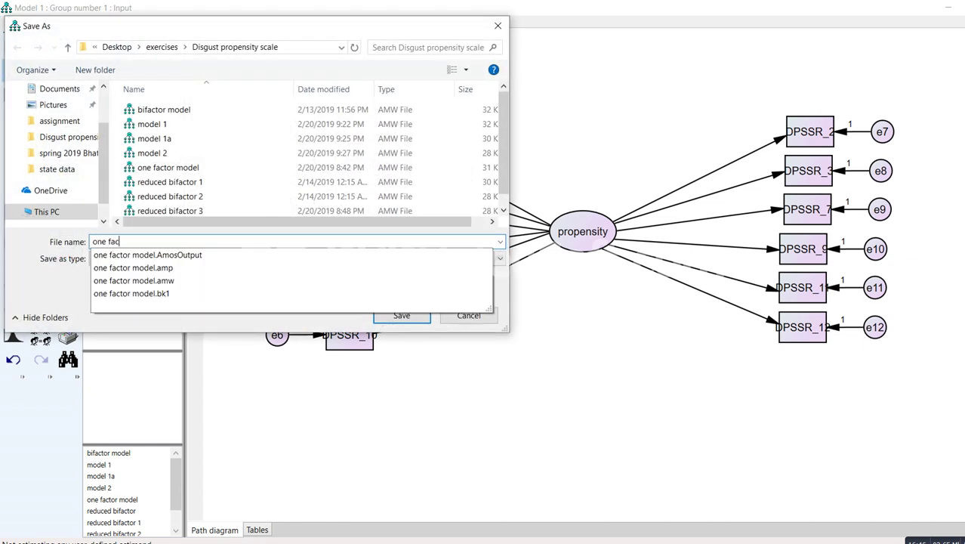
text(tor model)
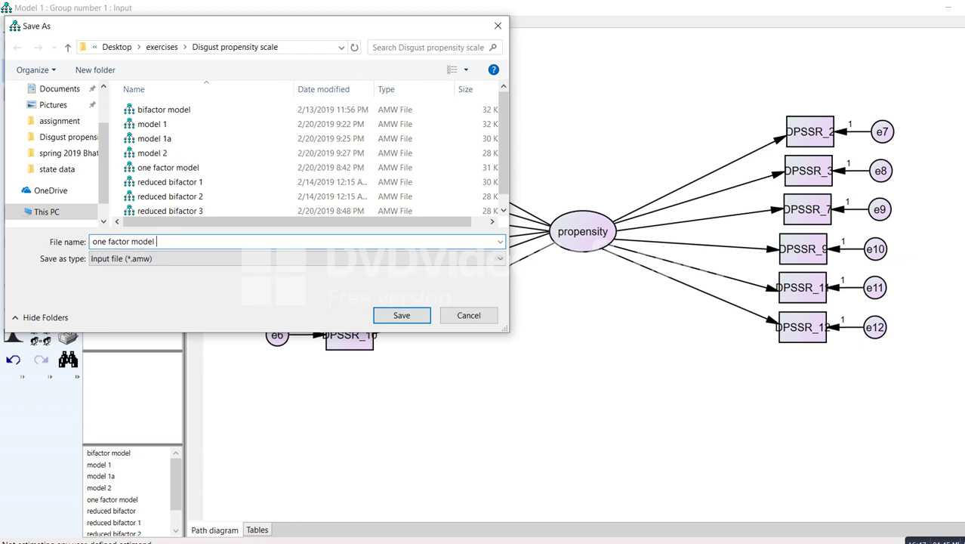
text( 1a)
key(Return)
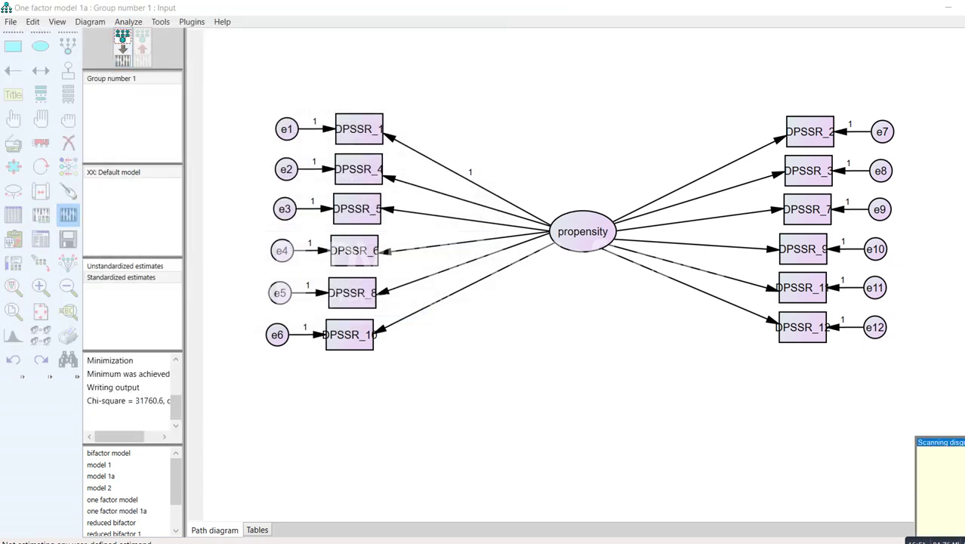
Calculate the estimates for one factor model 1a and review its model fit summary in the text output.
click(41, 240)
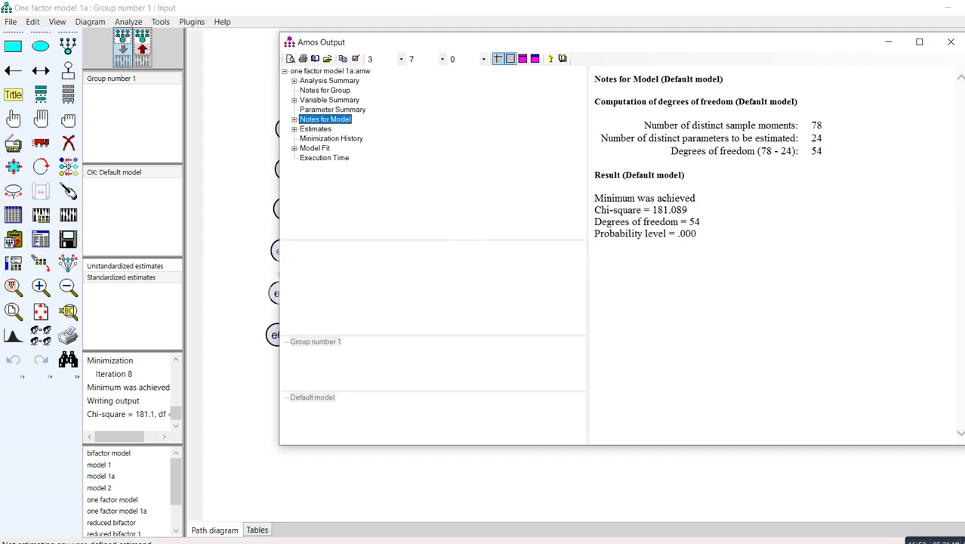
click(315, 148)
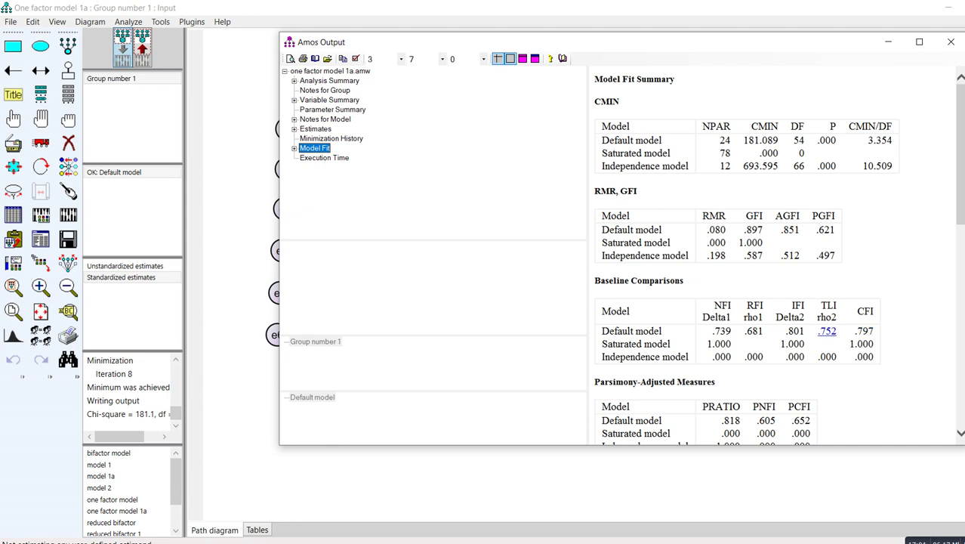
scroll(864, 332, down, 5)
scroll(831, 317, down, 5)
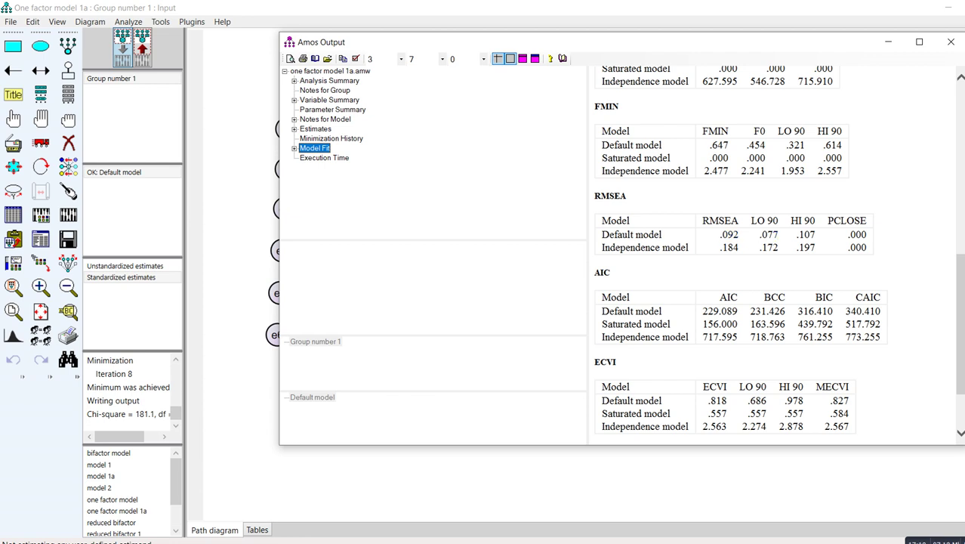
Examine the one-factor model's regression weights and standardized regression weights, and close the output.
drag(453, 41, 392, 53)
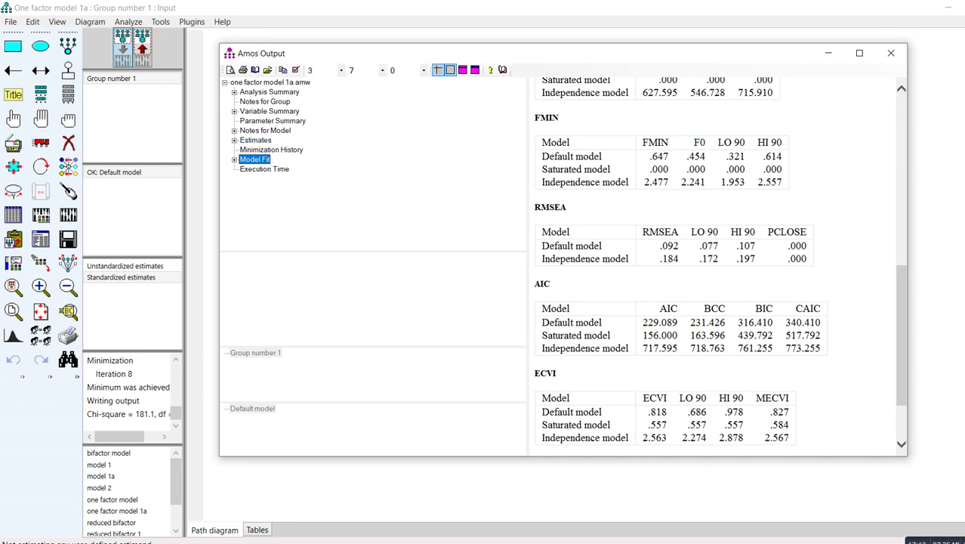
key(Up)
key(Up)
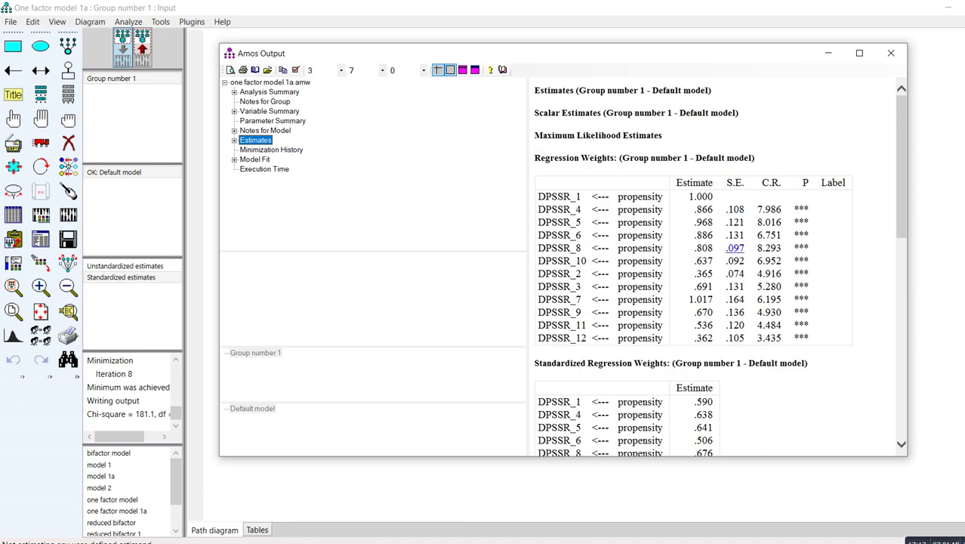
scroll(717, 264, down, 6)
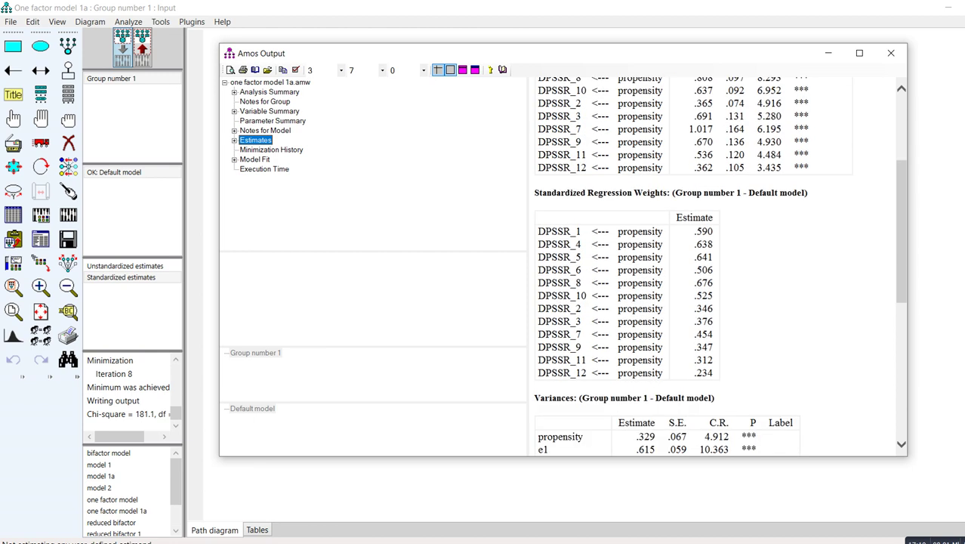
scroll(717, 264, up, 3)
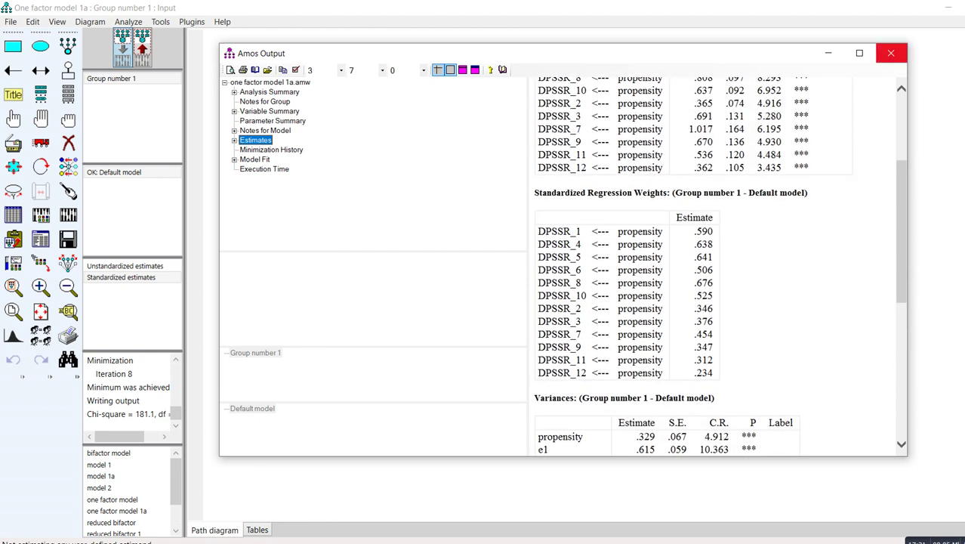
click(891, 53)
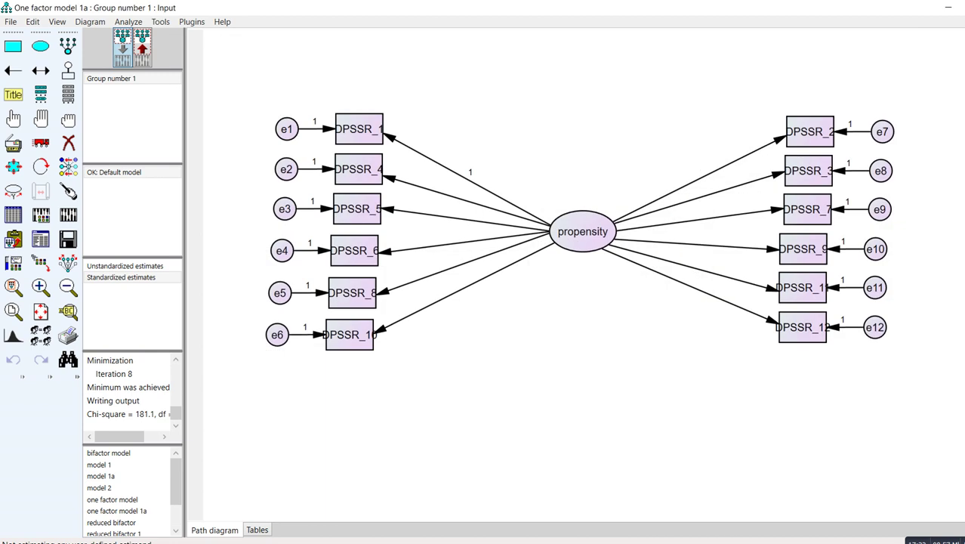